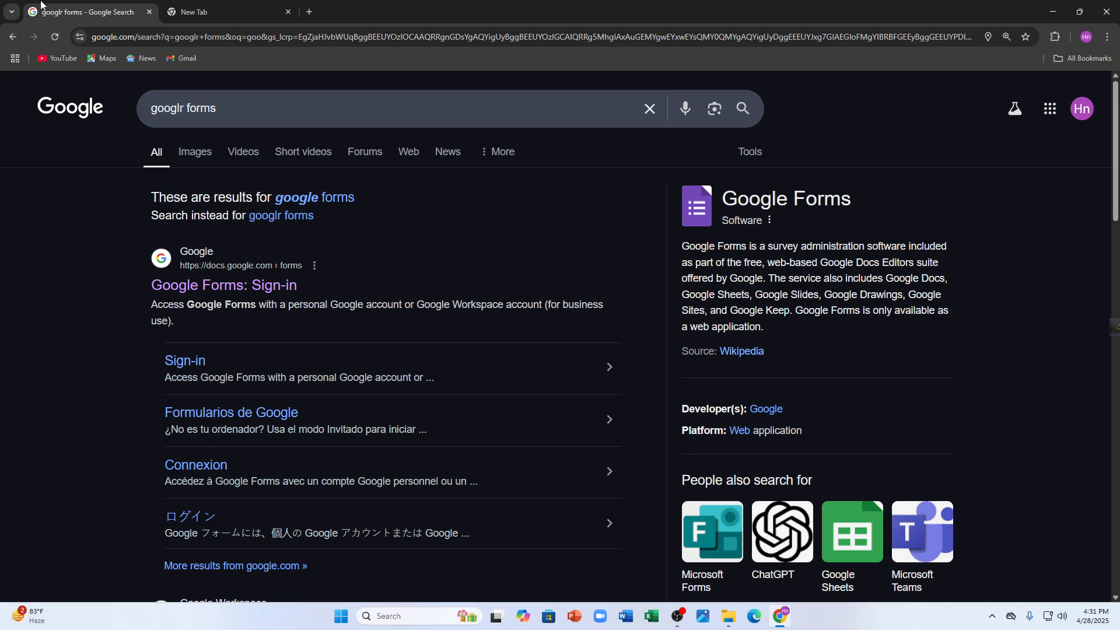
# Open Google Forms from the search results and create a new blank form
pyautogui.click(257, 286)
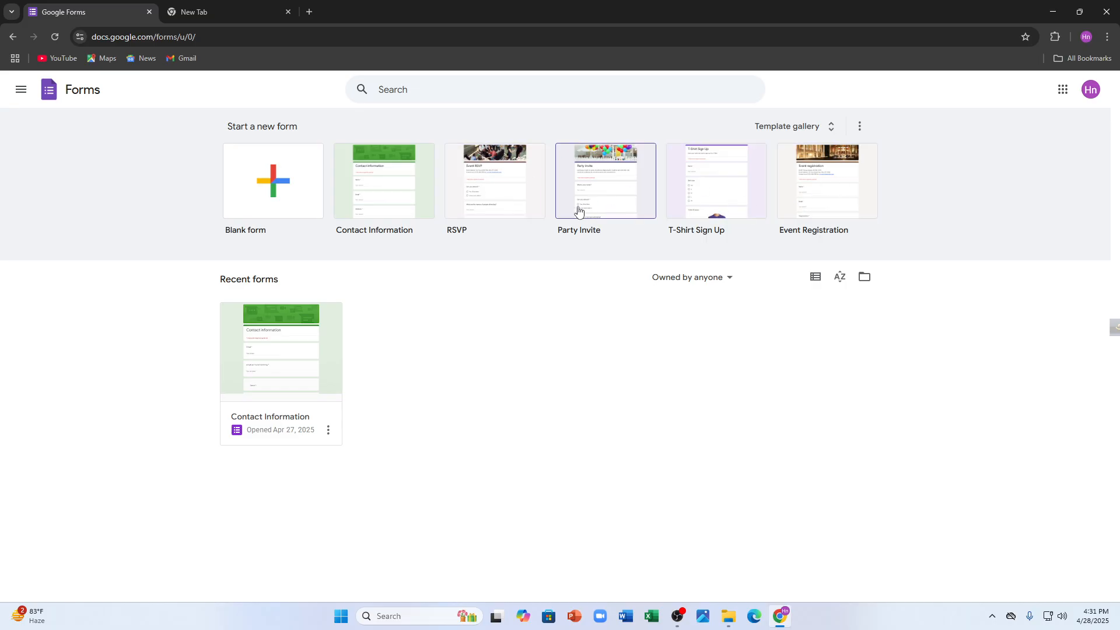
pyautogui.click(267, 186)
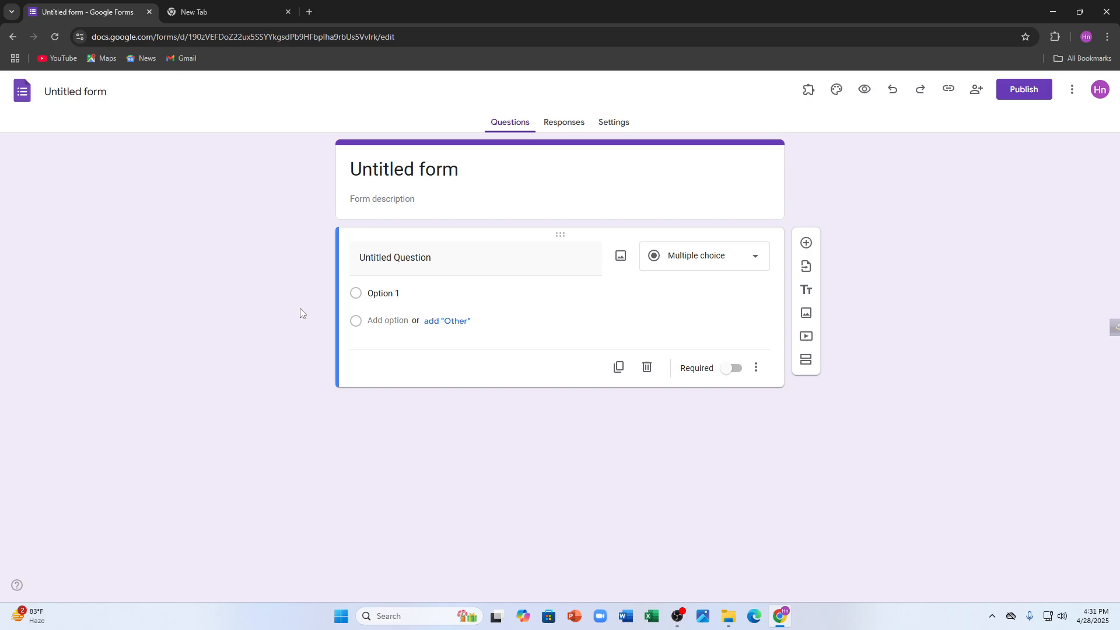
pyautogui.click(420, 177)
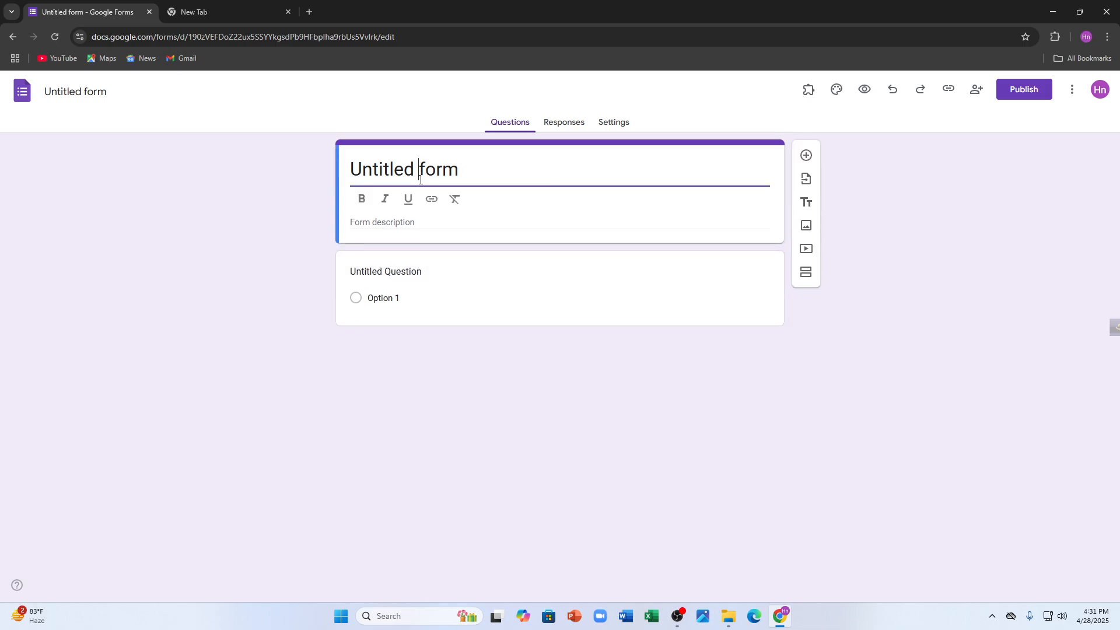
# Replace the first question's placeholder text with "What is your name?"
pyautogui.click(416, 264)
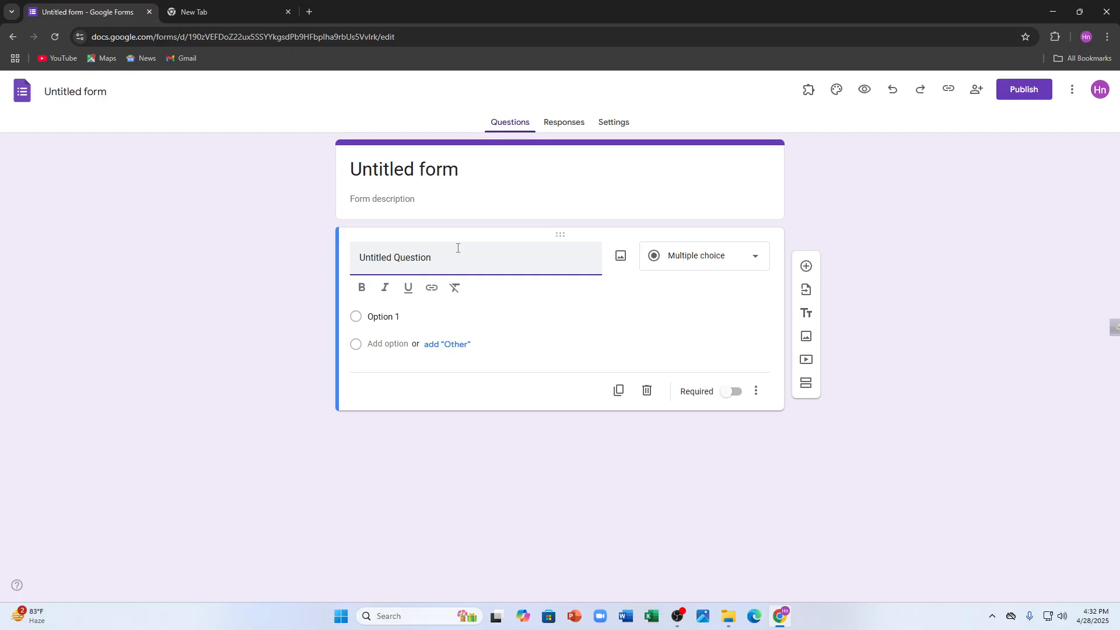
pyautogui.write('W=')
pyautogui.moveTo(465, 263); pyautogui.dragTo(102, 280)
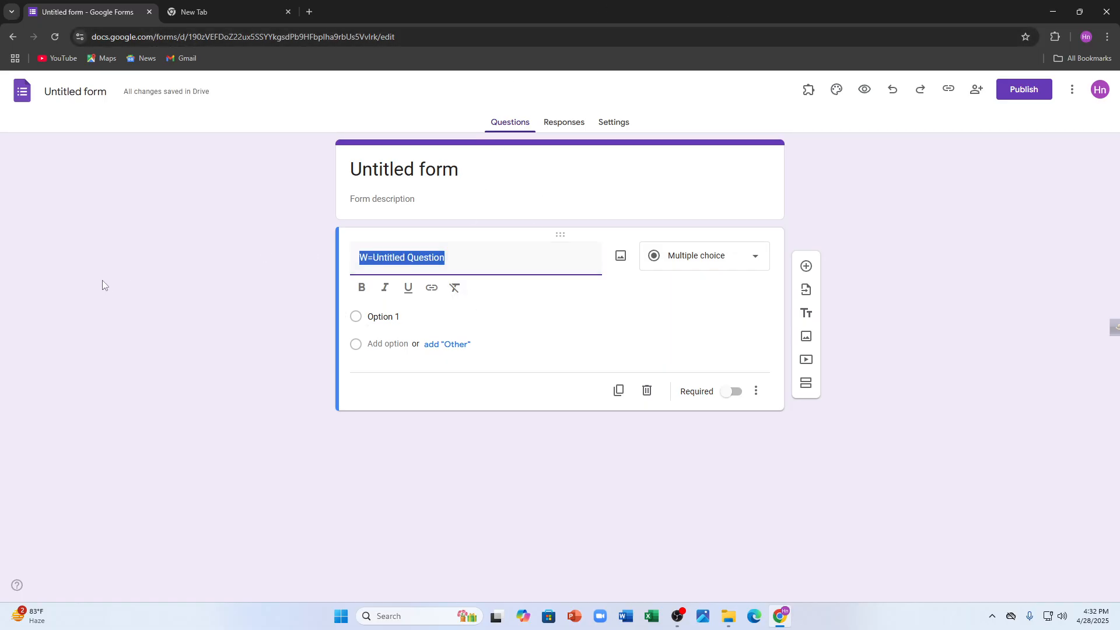
pyautogui.press('BackSpace')
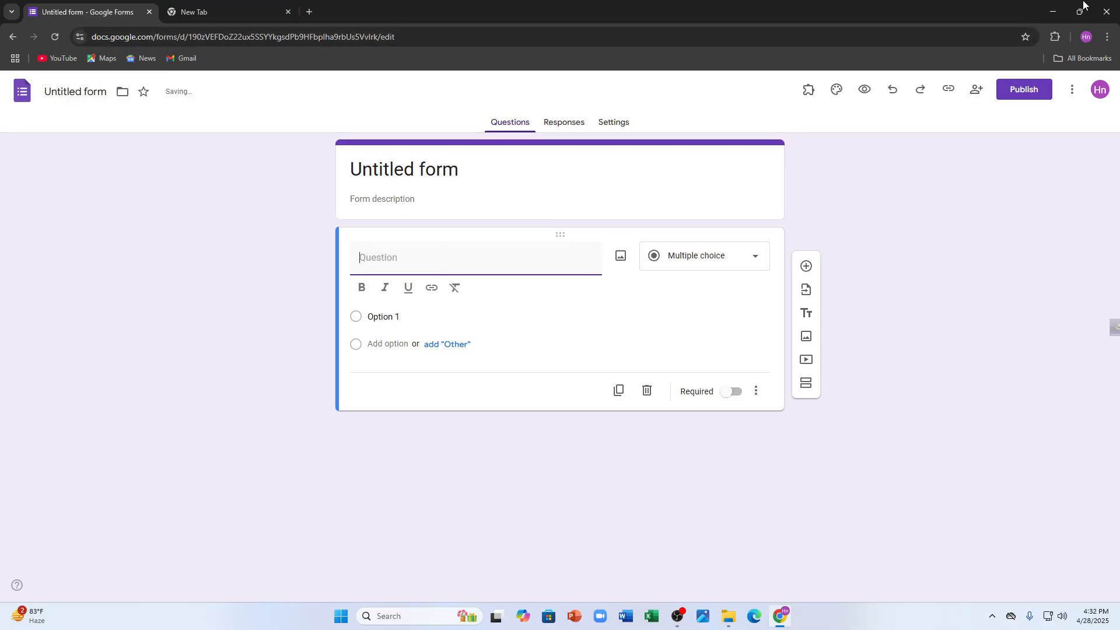
pyautogui.write('Wg')
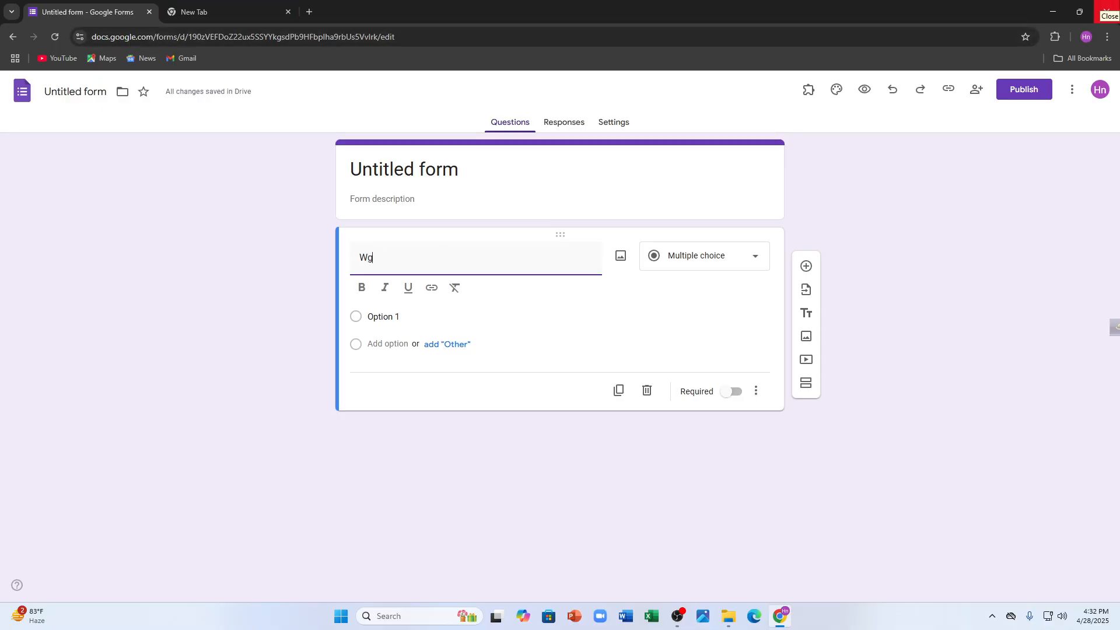
pyautogui.press('BackSpace')
pyautogui.press('BackSpace')
pyautogui.write('Wha')
pyautogui.press('BackSpace')
pyautogui.press('BackSpace')
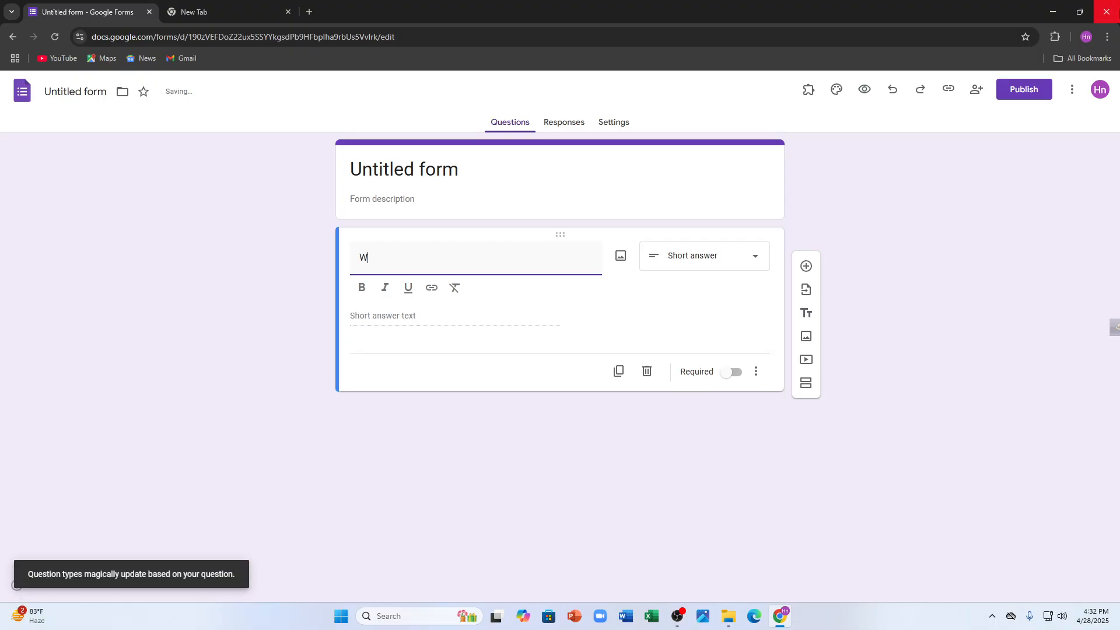
pyautogui.write('t')
pyautogui.write('hat is ')
pyautogui.write('your na')
pyautogui.write('me')
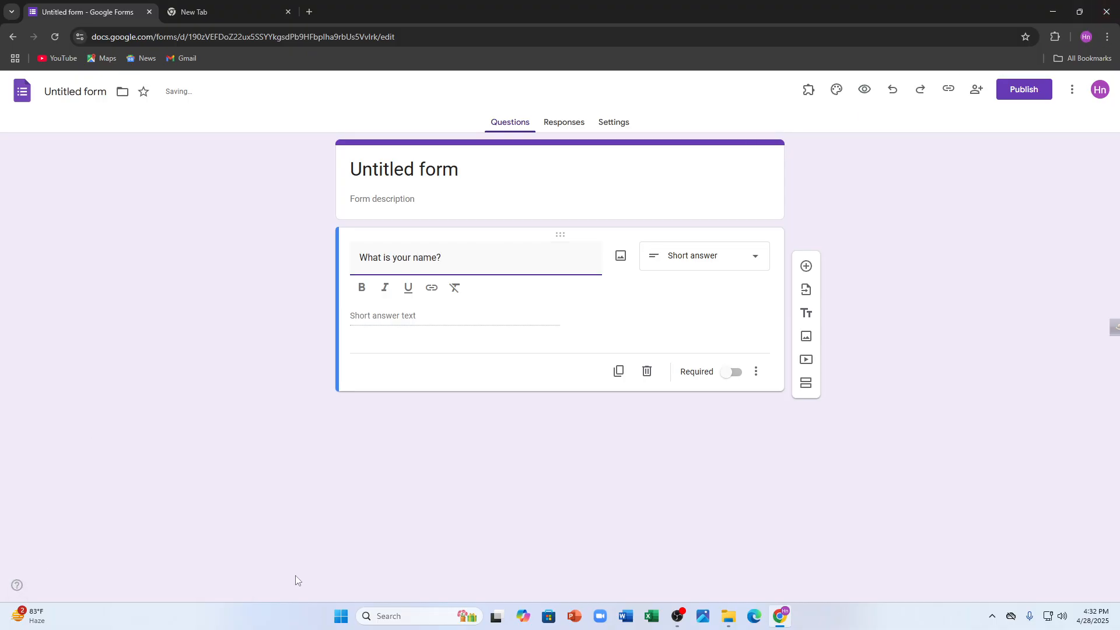
pyautogui.click(375, 323)
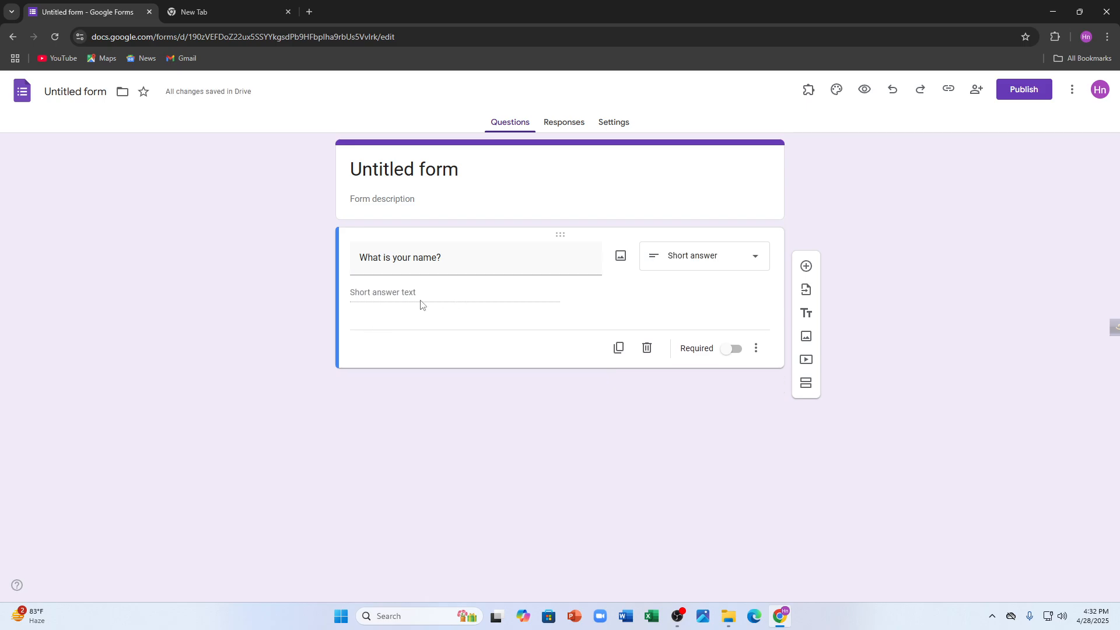
# Switch the "What is your name?" question to the Multiple choice type and back to Short answer
pyautogui.click(736, 255)
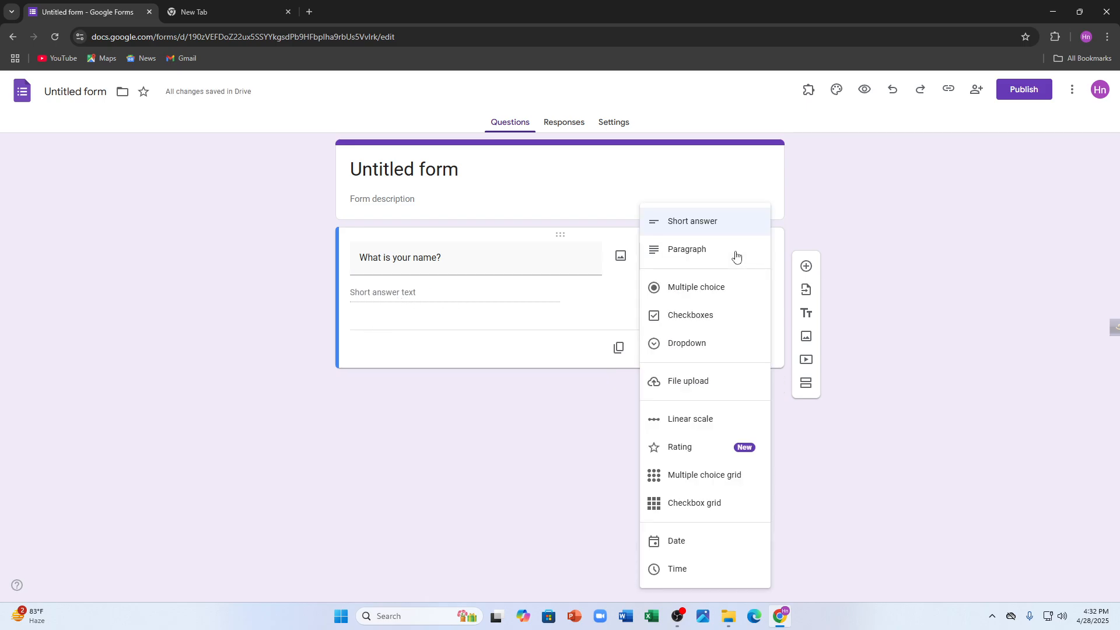
pyautogui.click(414, 301)
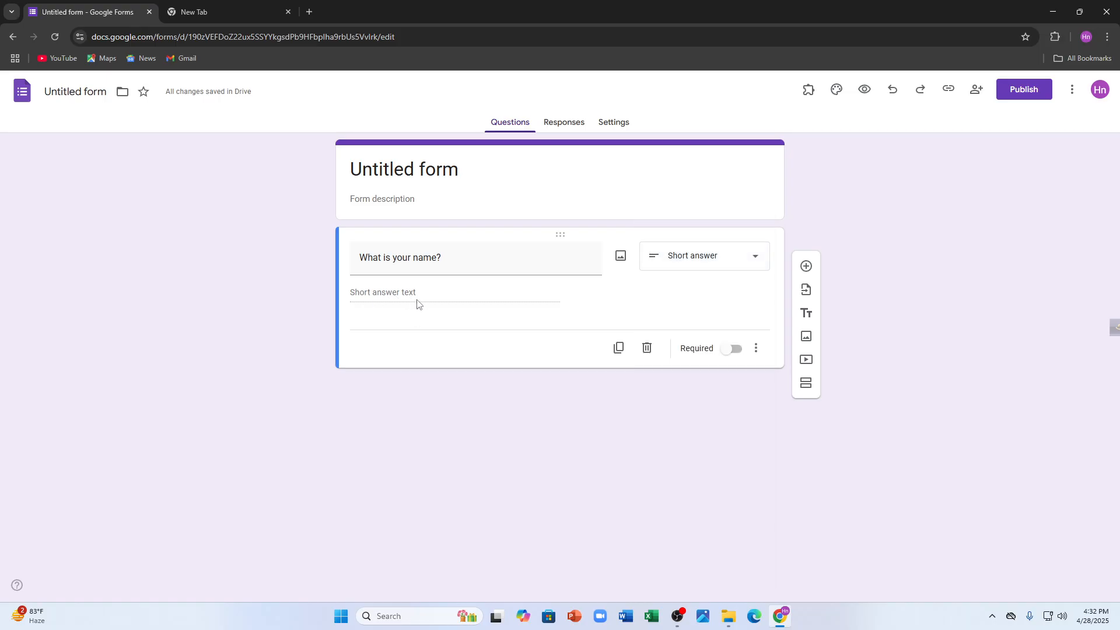
pyautogui.click(739, 249)
pyautogui.click(710, 288)
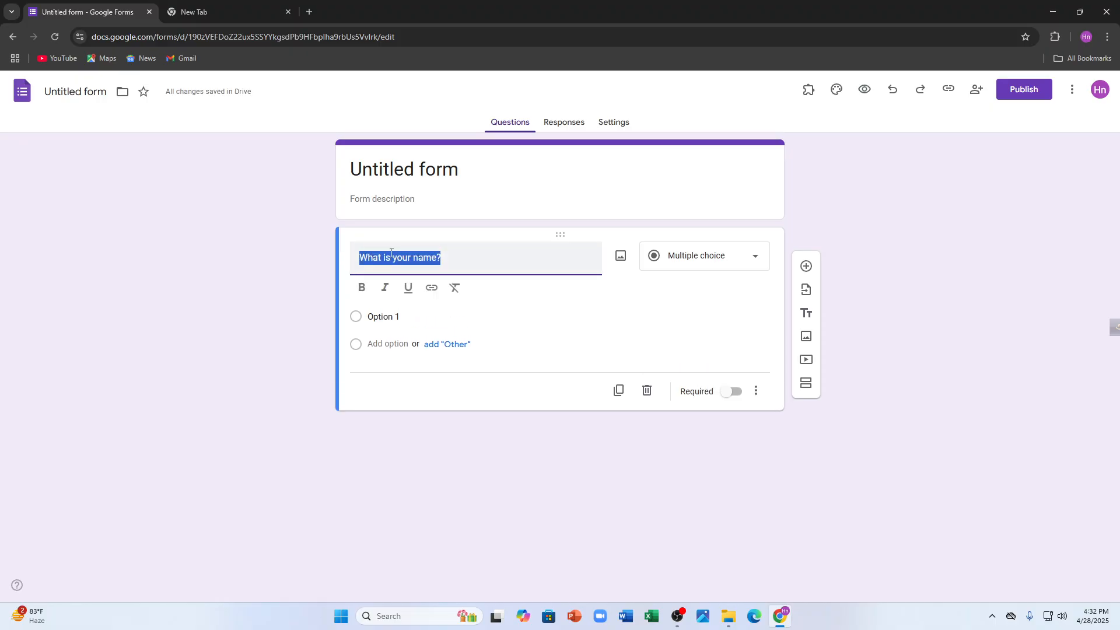
pyautogui.click(700, 256)
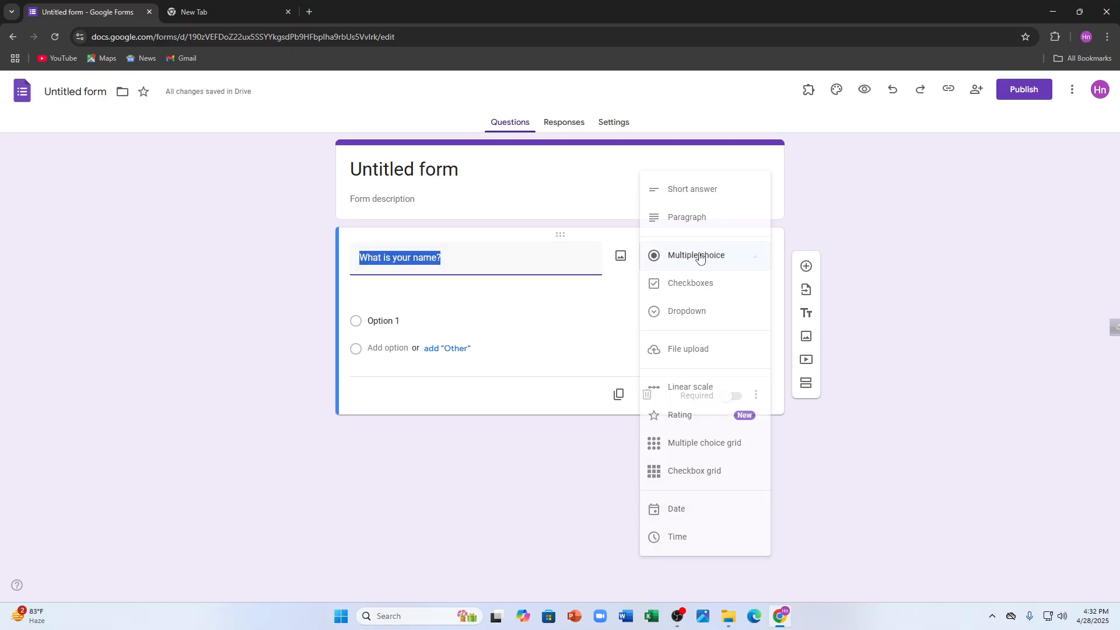
pyautogui.click(695, 189)
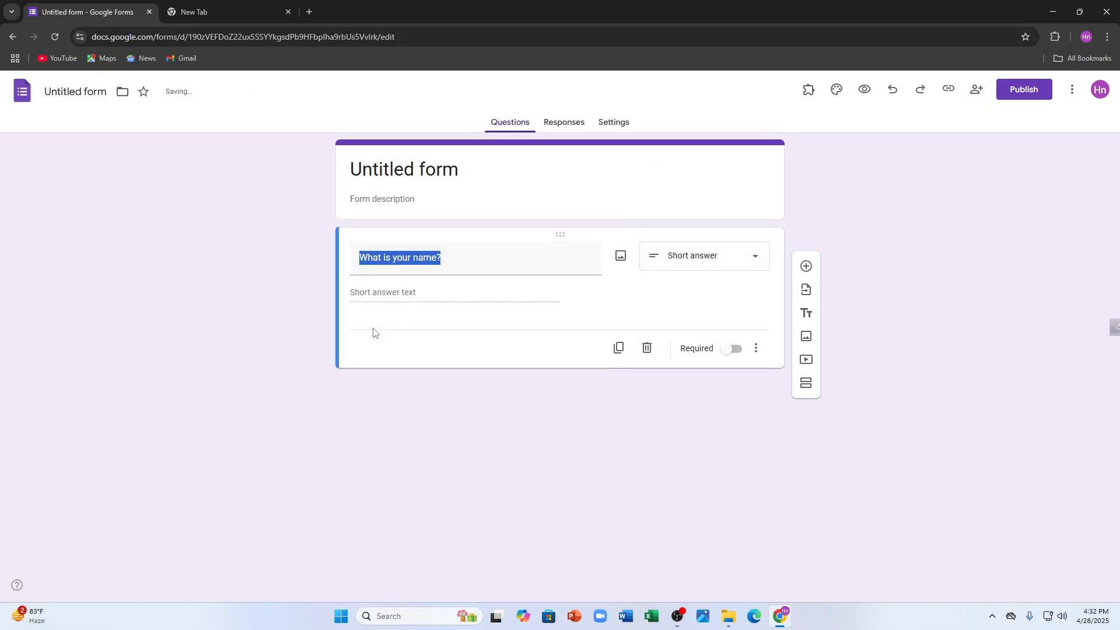
# Change the form's heading to "Biography"
pyautogui.click(531, 166)
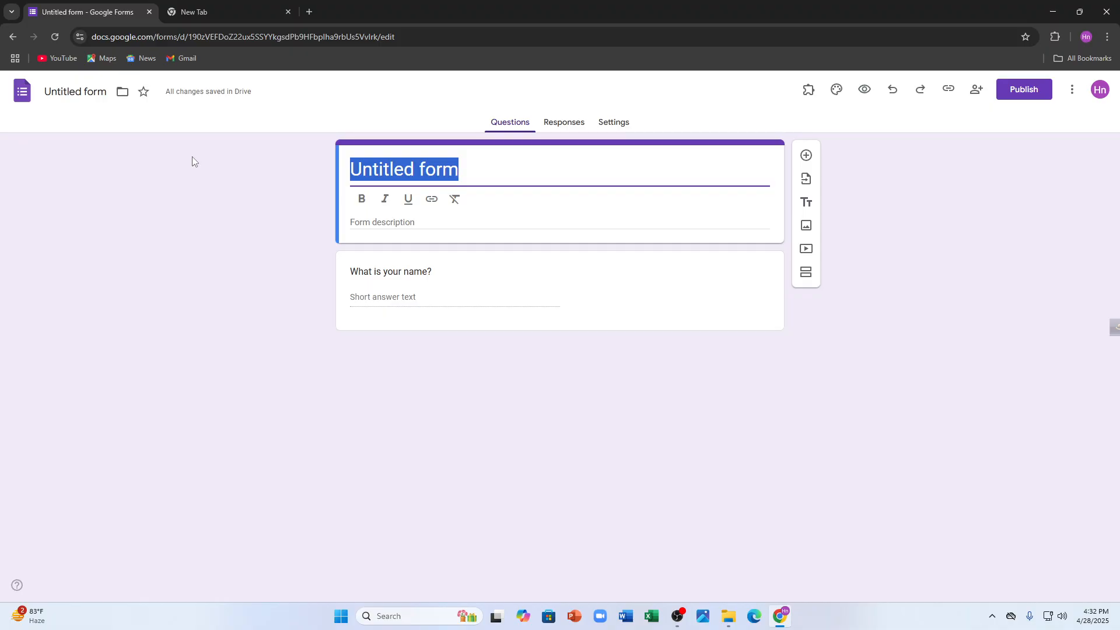
pyautogui.write('Biog')
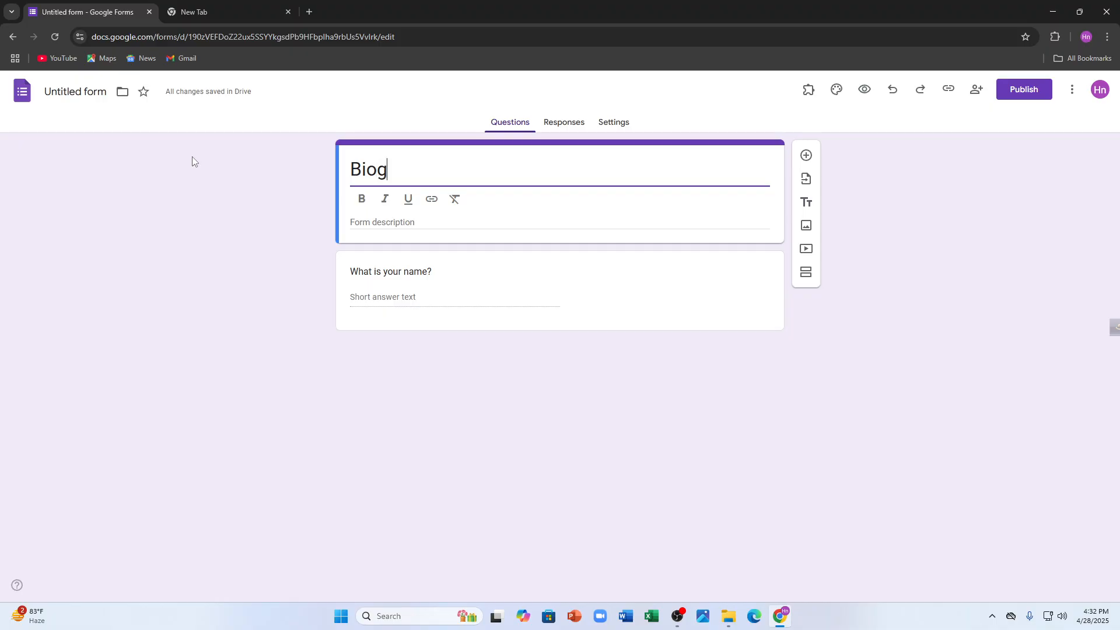
pyautogui.write('raphy')
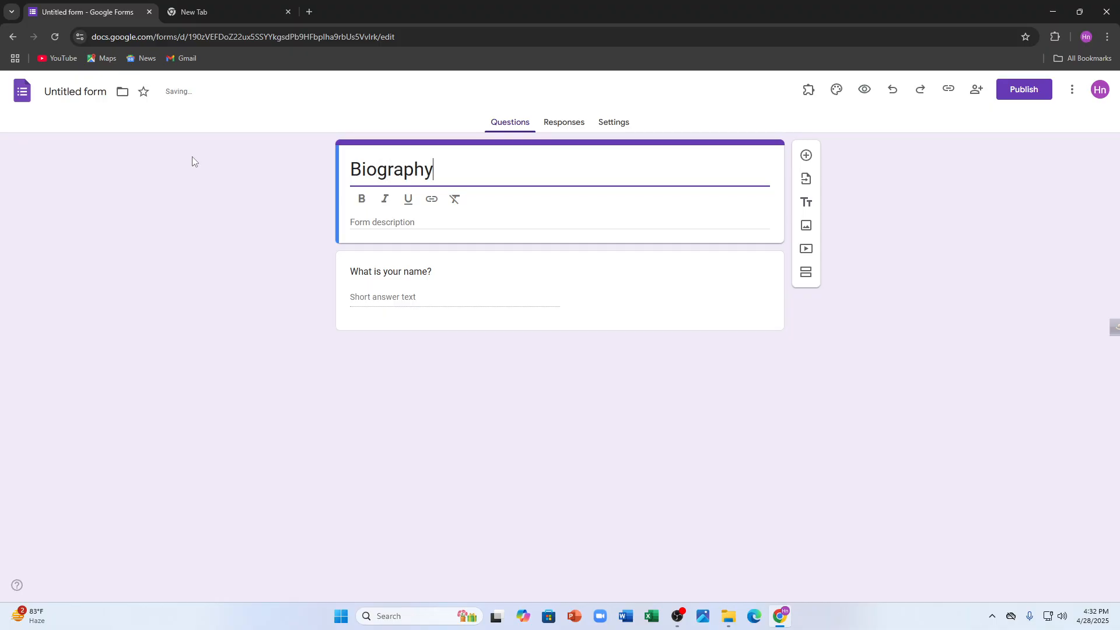
pyautogui.click(422, 233)
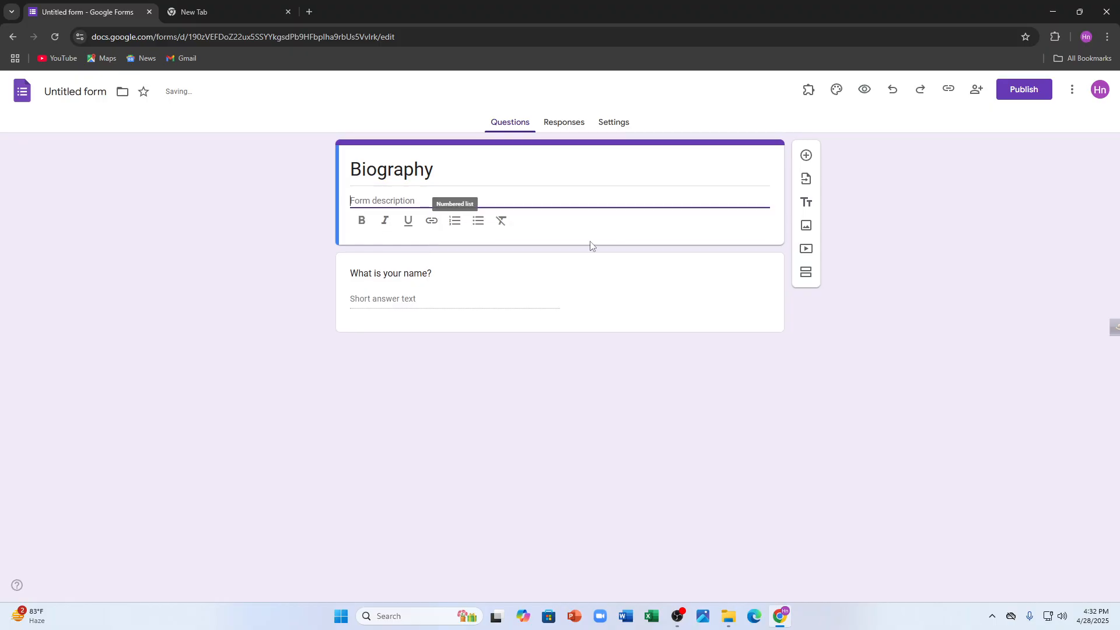
pyautogui.rightClick(384, 287)
pyautogui.rightClick(281, 361)
pyautogui.click(862, 360)
pyautogui.rightClick(343, 360)
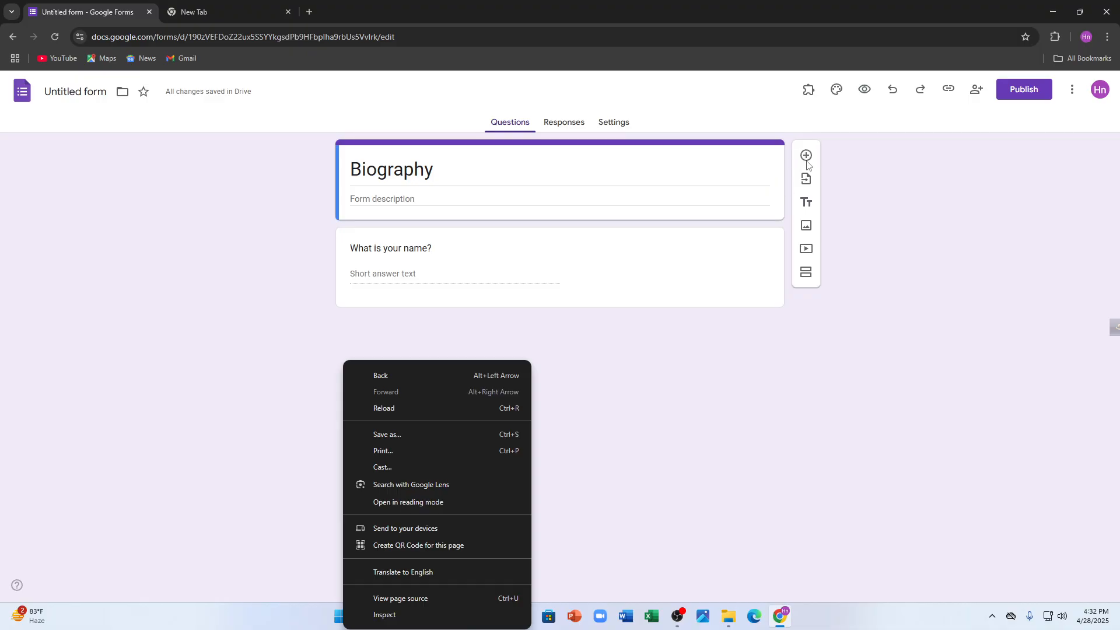
# Add a new question directly below the Biography header and mark it as required
pyautogui.click(807, 159)
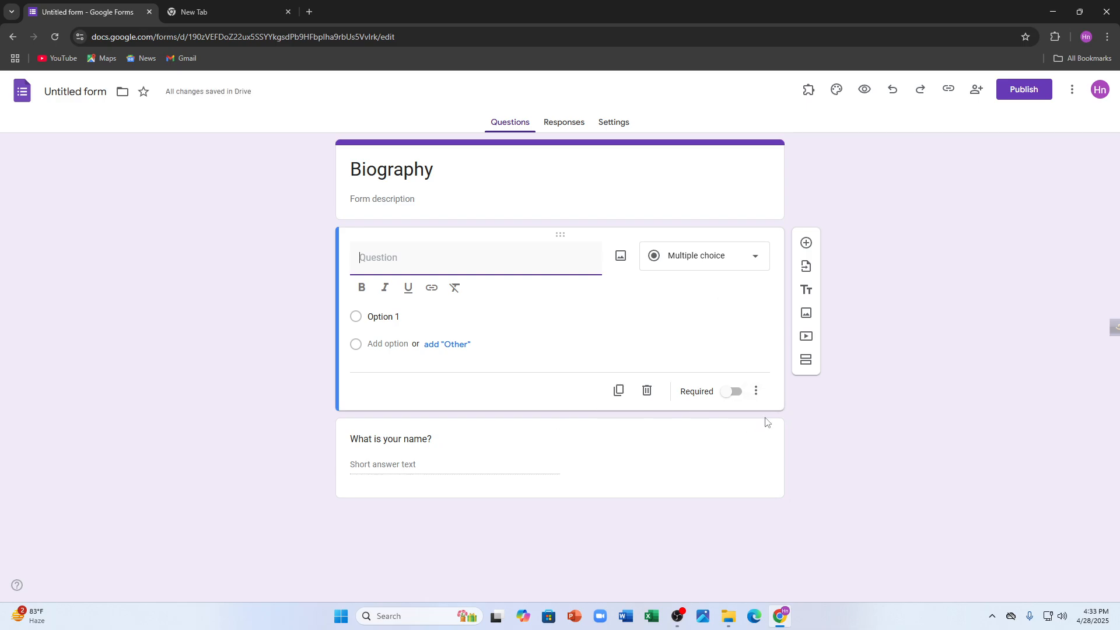
pyautogui.click(730, 397)
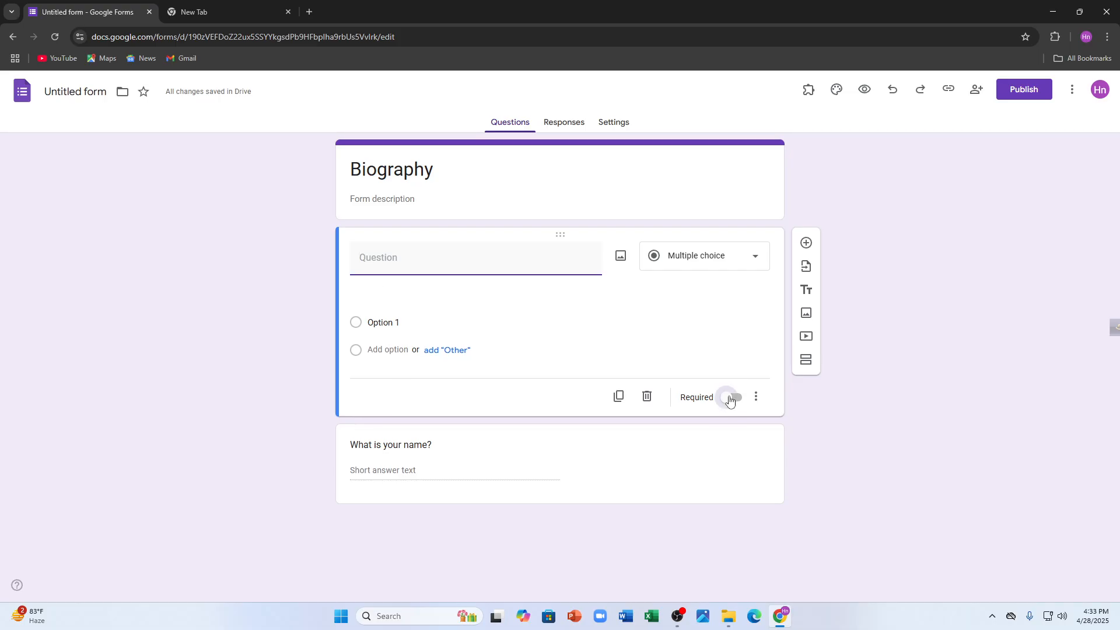
pyautogui.click(733, 369)
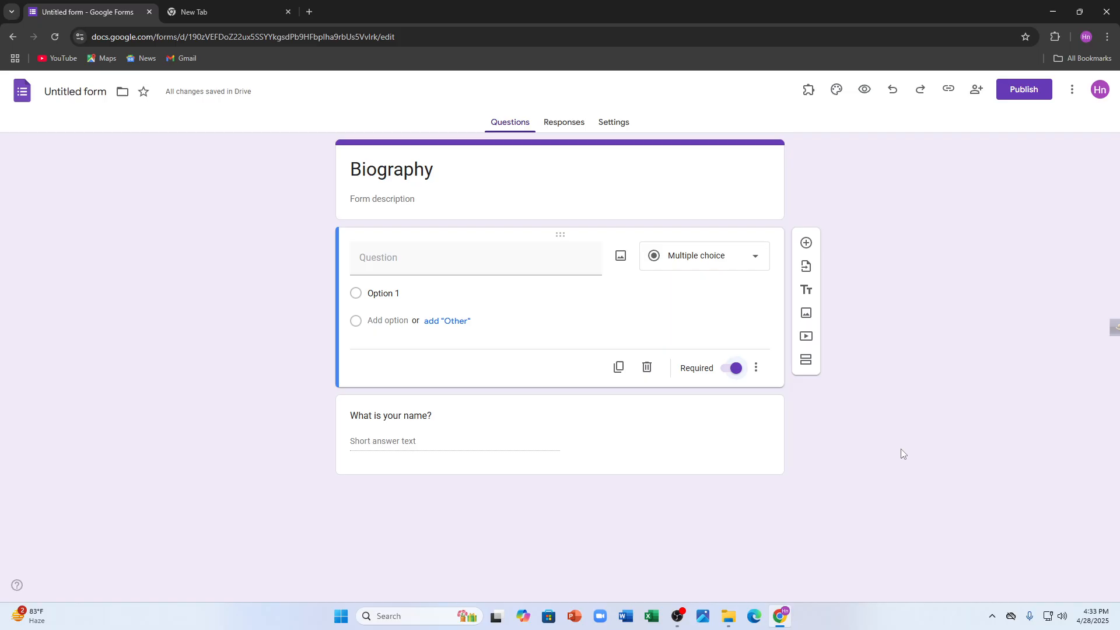
# Enter "what is the most difficult issue you're dealing with right now?" as the new question's text
pyautogui.click(414, 257)
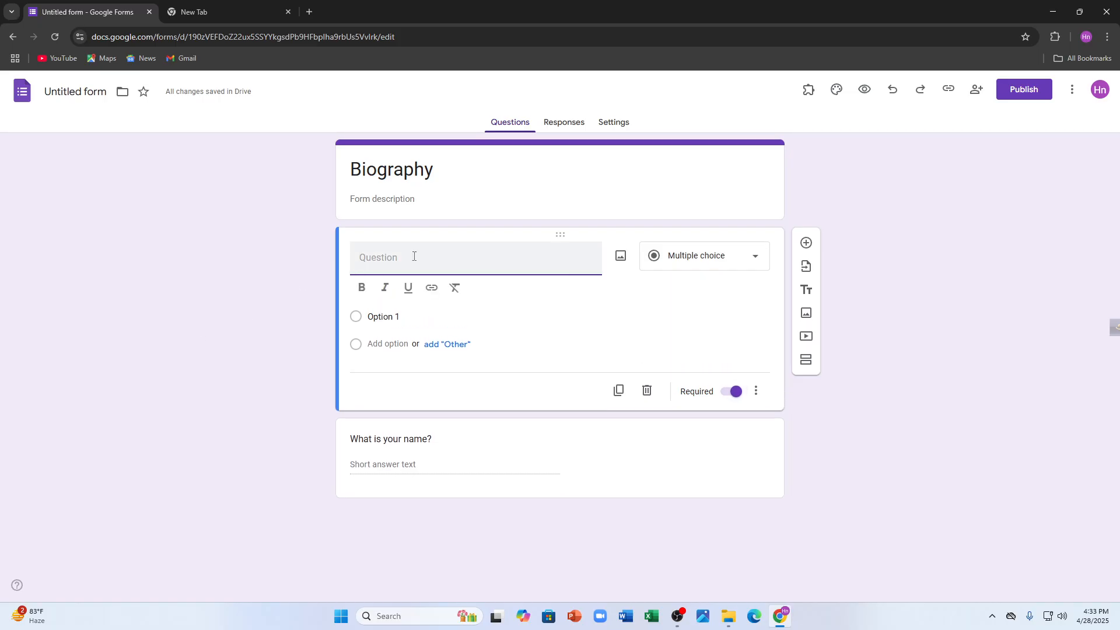
pyautogui.write('what is the most difficul')
pyautogui.press('BackSpace')
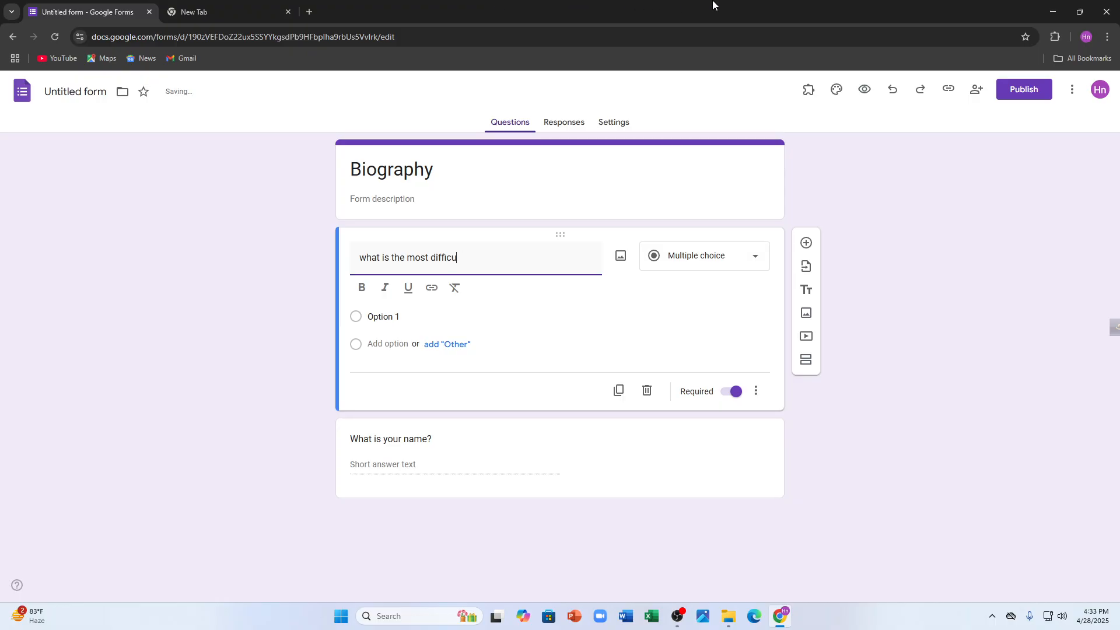
pyautogui.write('t issue')
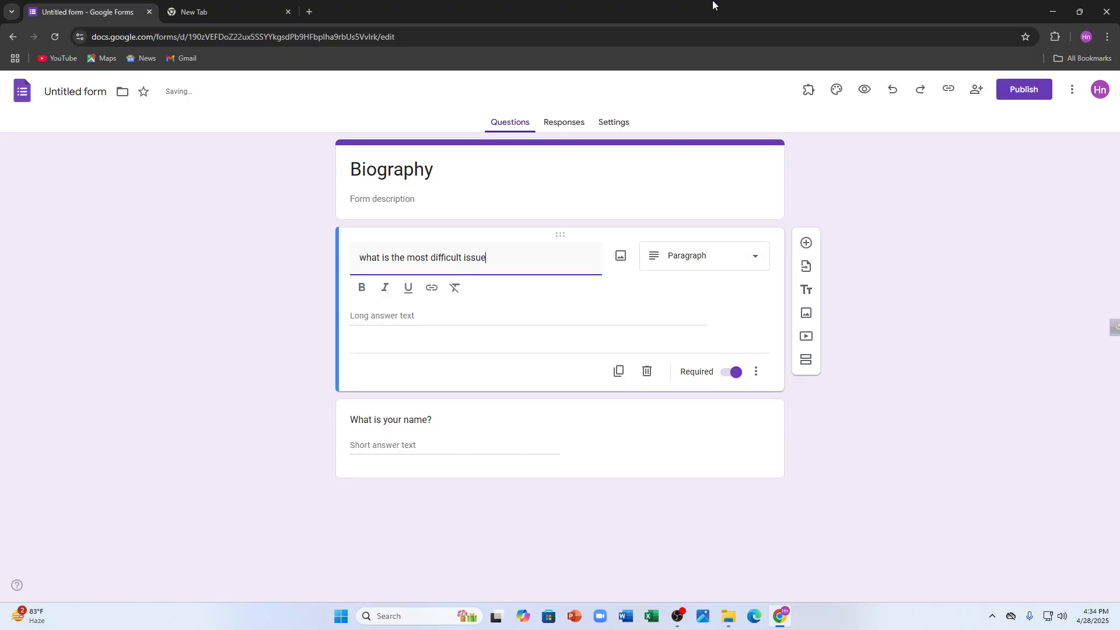
pyautogui.write("you're dealing w")
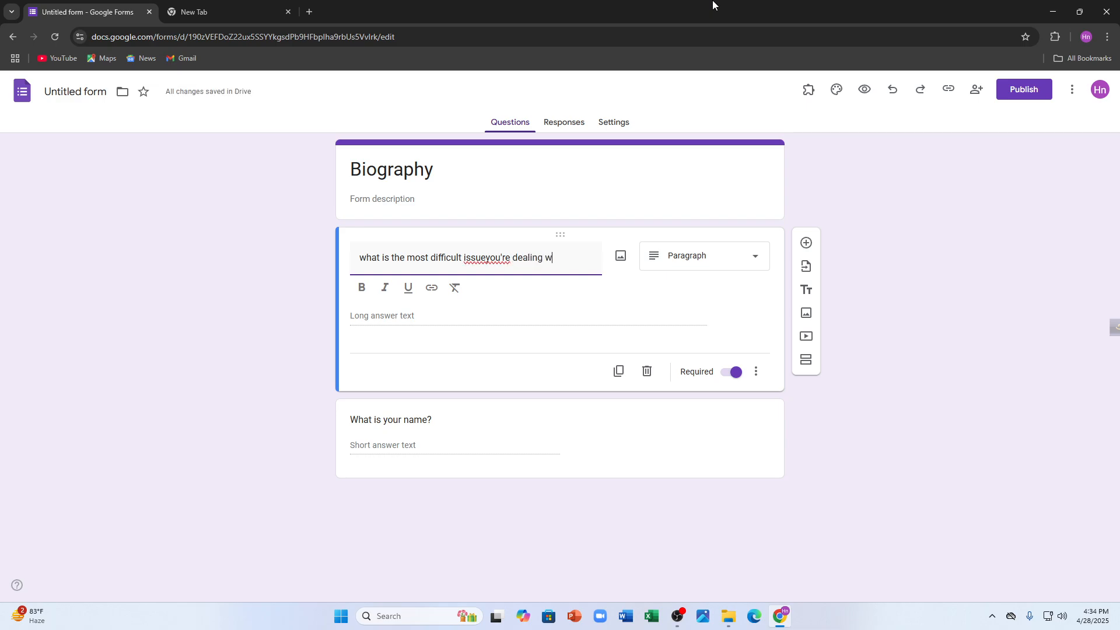
pyautogui.write('ith right no')
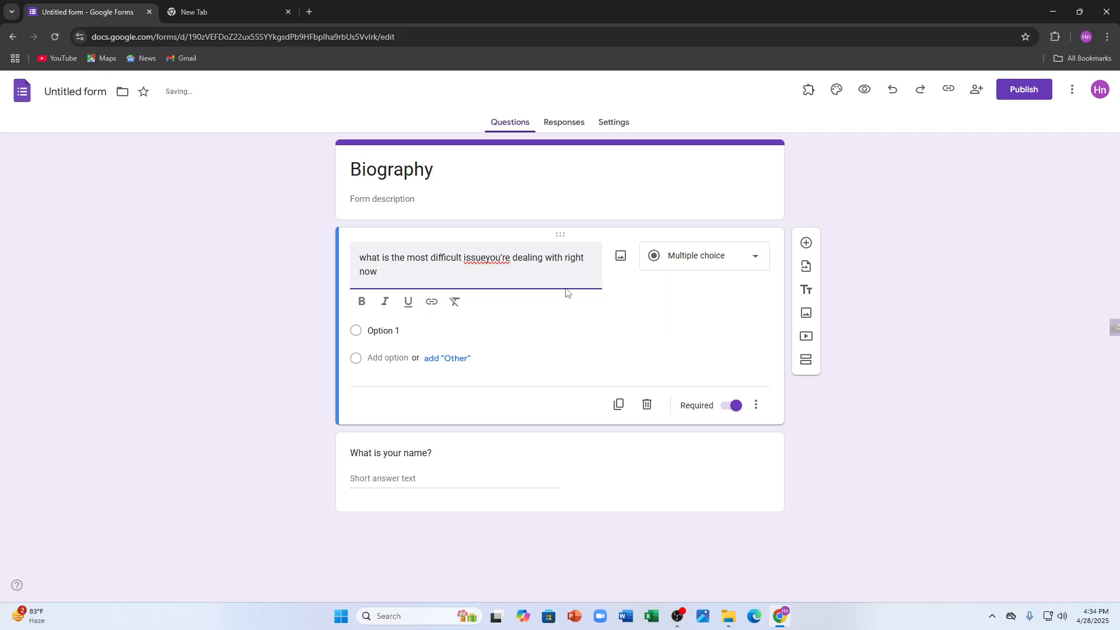
pyautogui.click(484, 259)
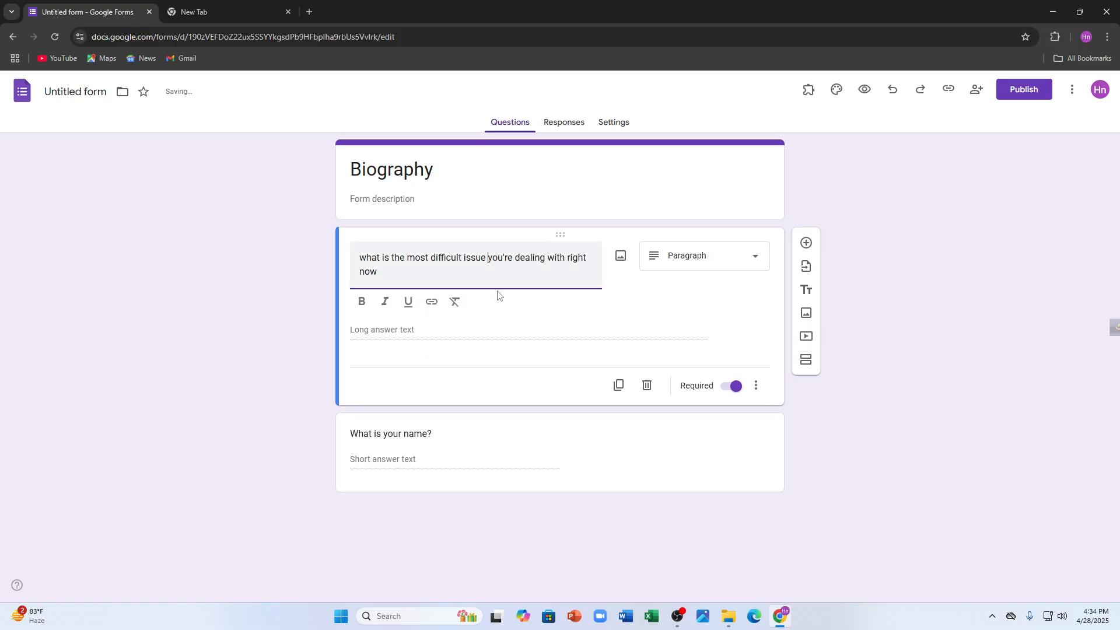
pyautogui.write('?')
pyautogui.click(406, 325)
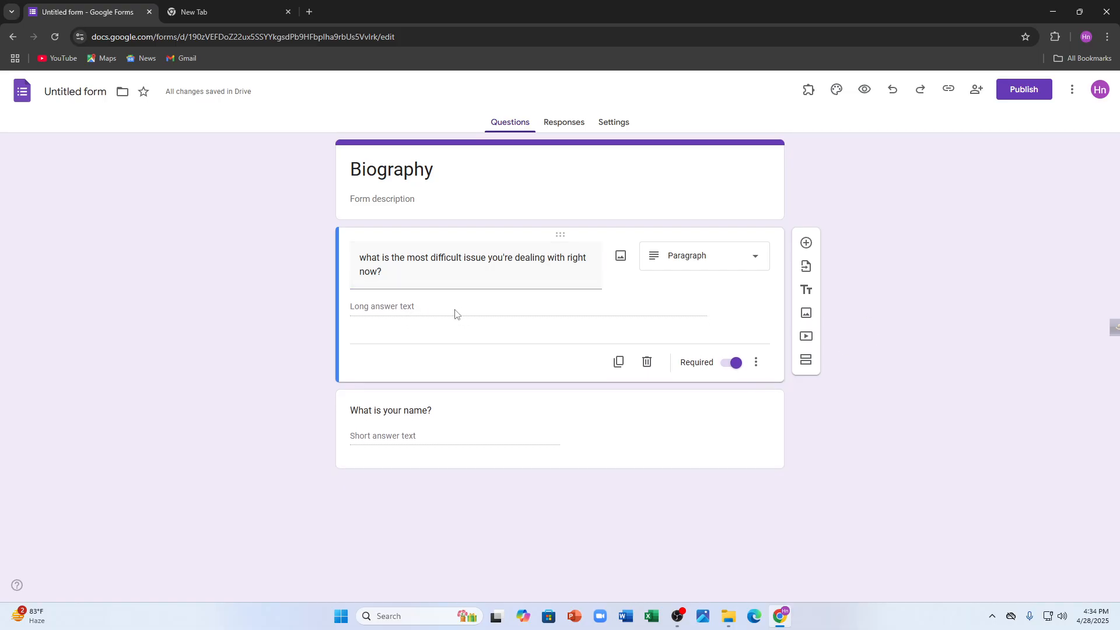
# Set the difficult-issue question to Multiple choice and enter "Work Life Balance" as its first option
pyautogui.click(679, 258)
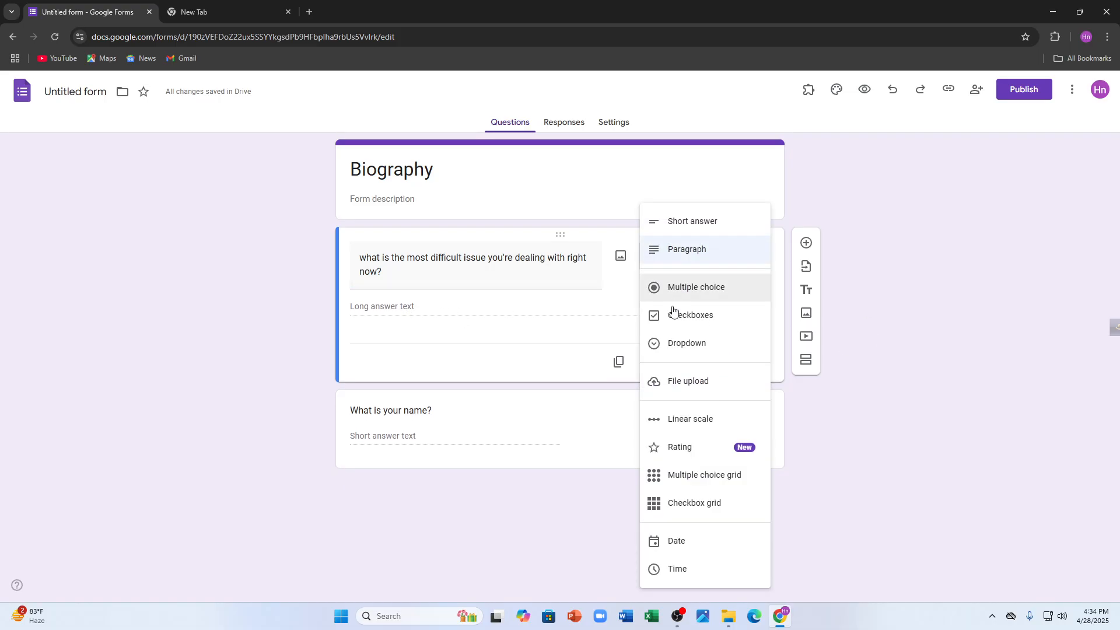
pyautogui.click(675, 287)
pyautogui.click(406, 314)
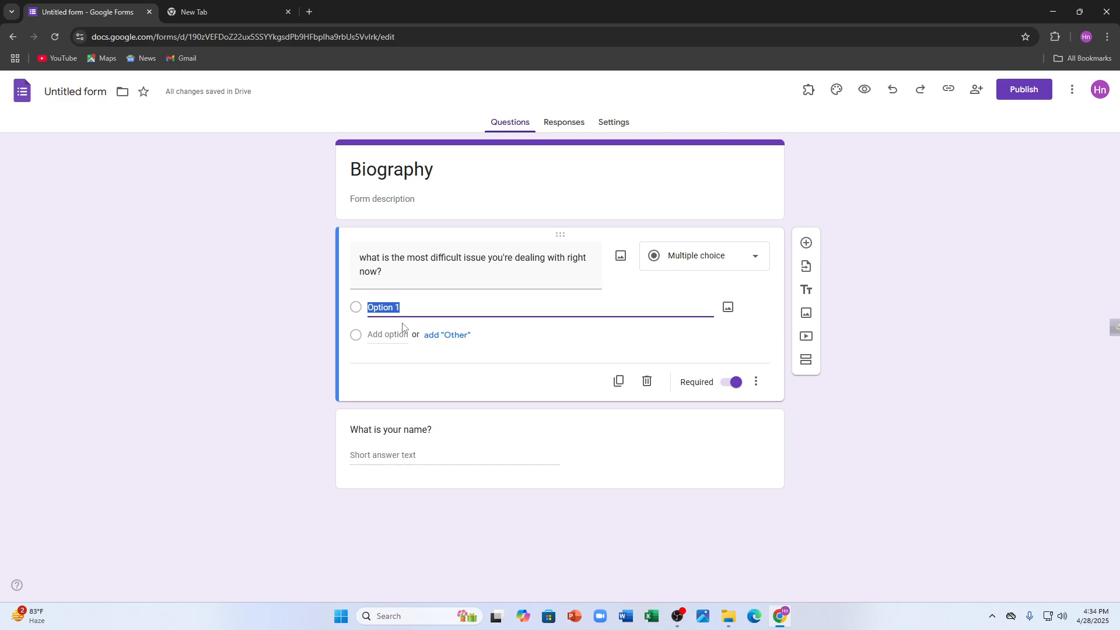
pyautogui.write('Work')
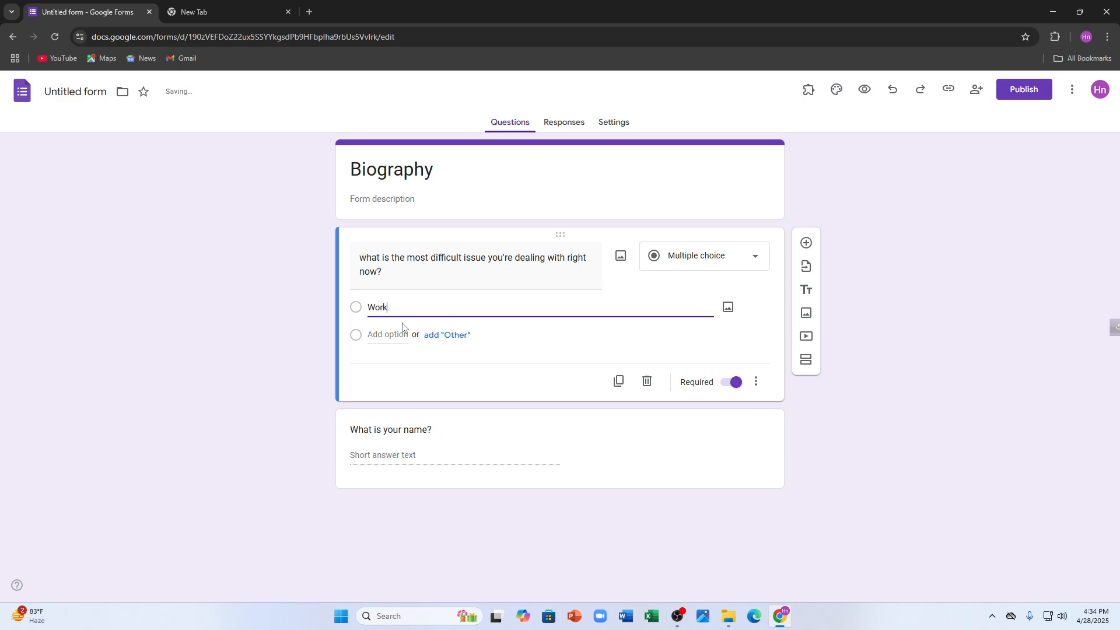
pyautogui.write(' Life Balance')
# Add "Physical Stress" and "Email Management" as the second and third options of the difficult-issue question
pyautogui.press('Return')
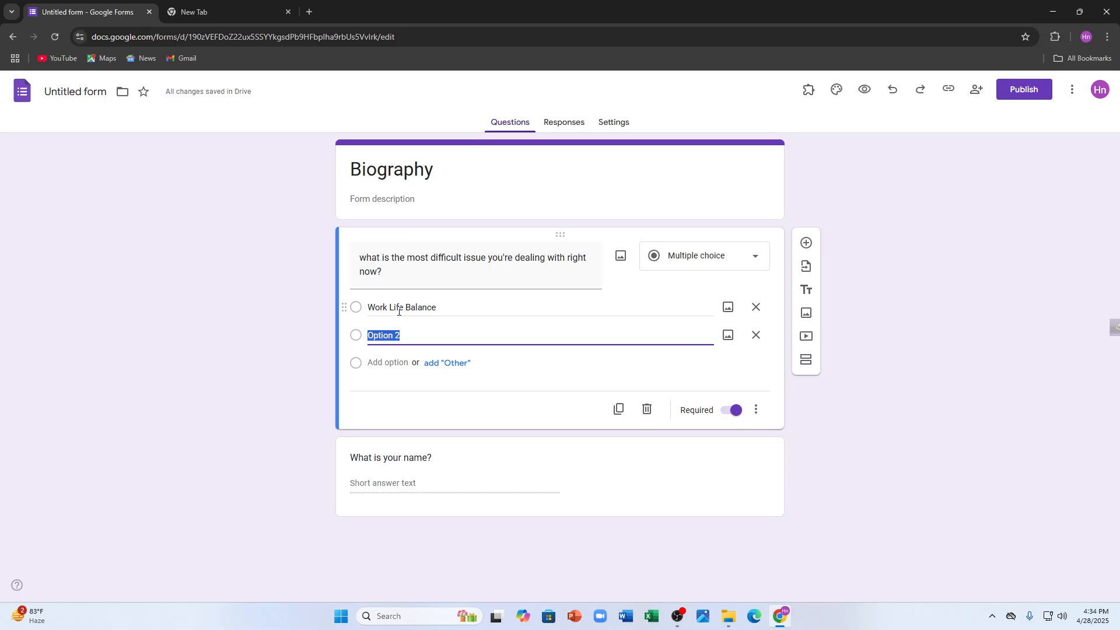
pyautogui.press('BackSpace')
pyautogui.write('P')
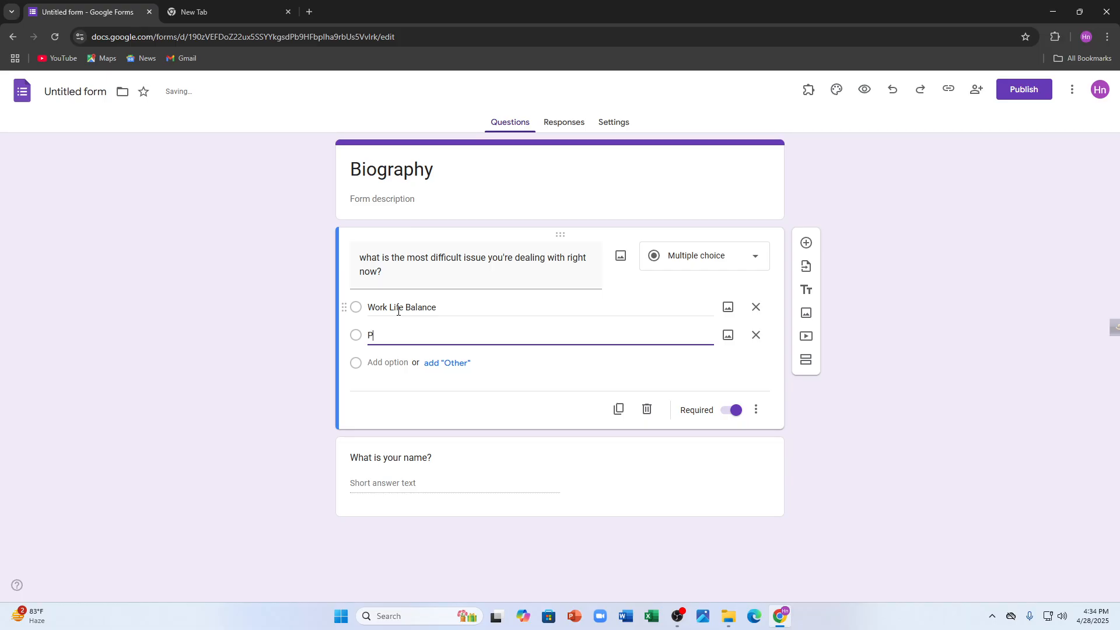
pyautogui.write('hysical Stress')
pyautogui.press('Return')
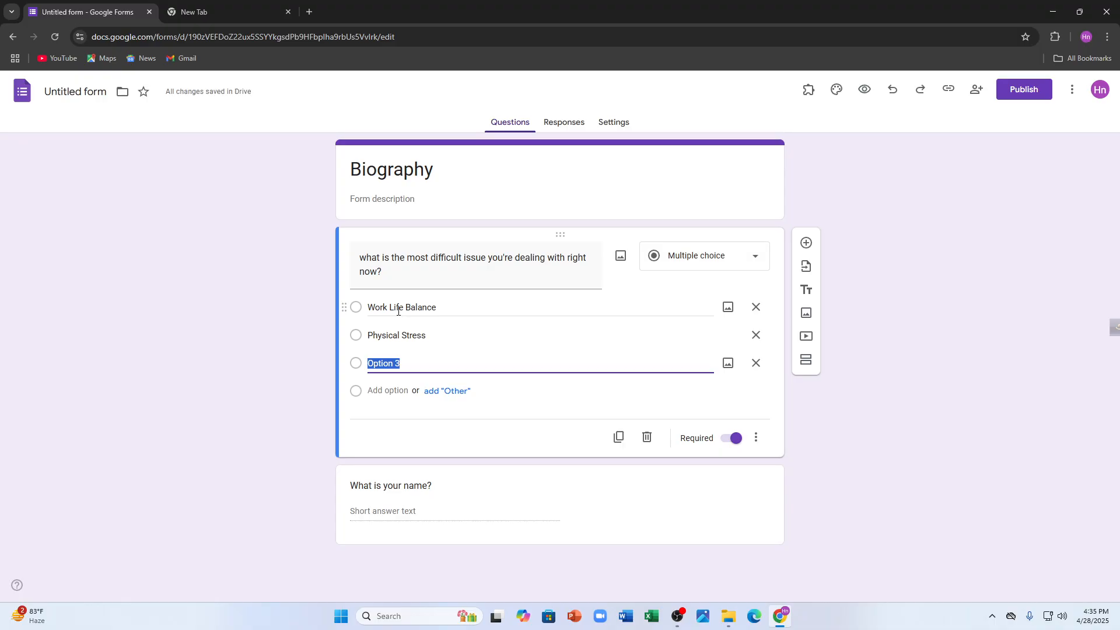
pyautogui.write('Ema')
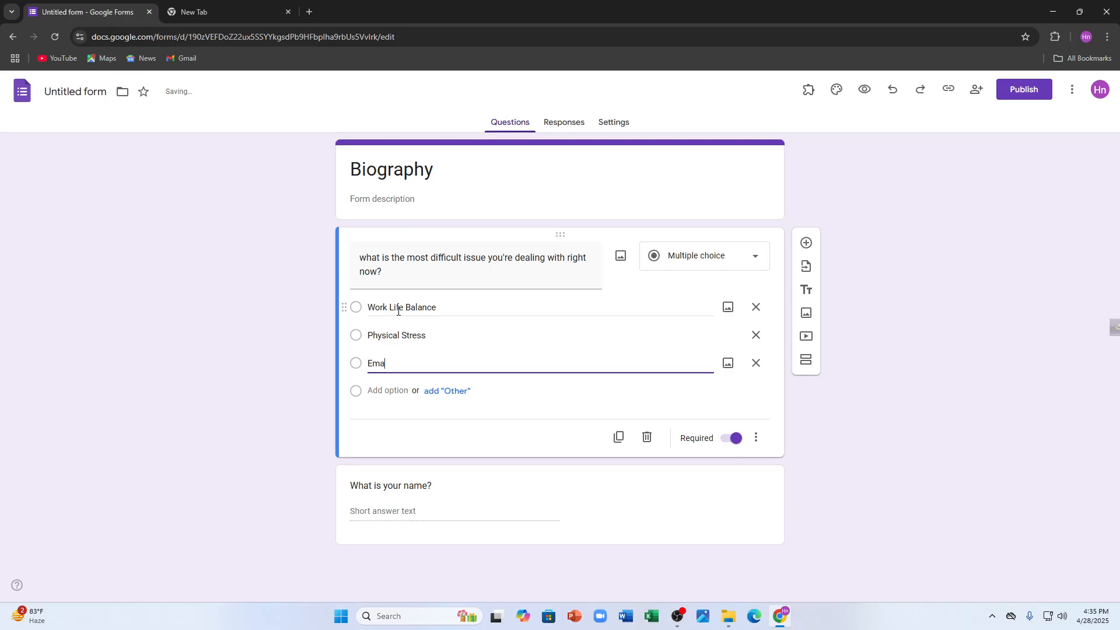
pyautogui.write('il Management')
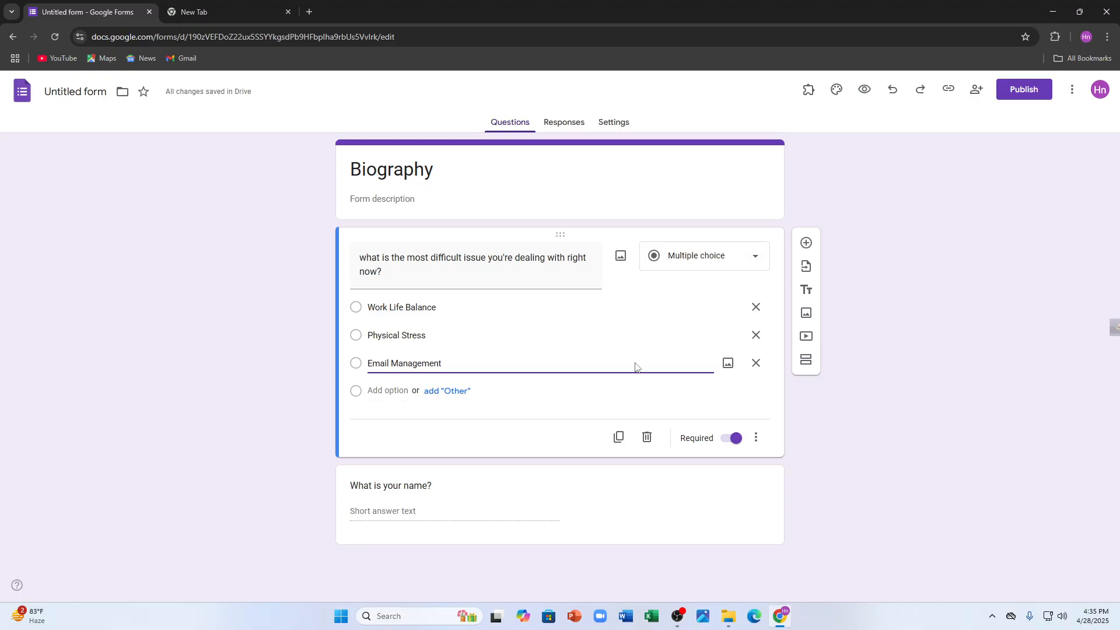
# Add a question titled "Work life Balance" below the difficult-issue question and set its type to Paragraph
pyautogui.click(806, 243)
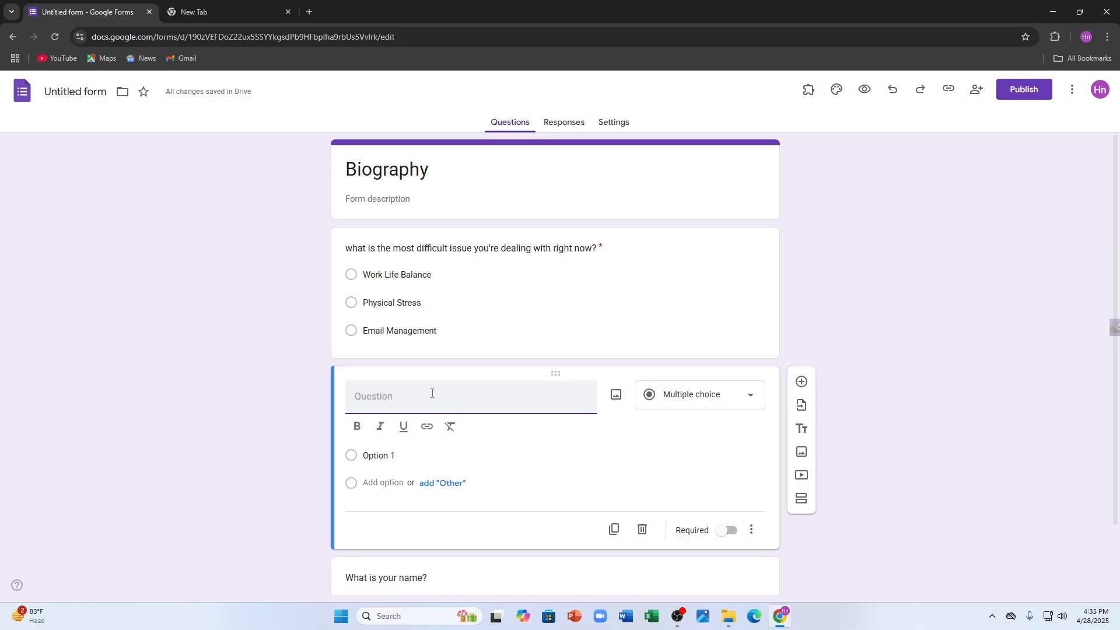
pyautogui.write('Work')
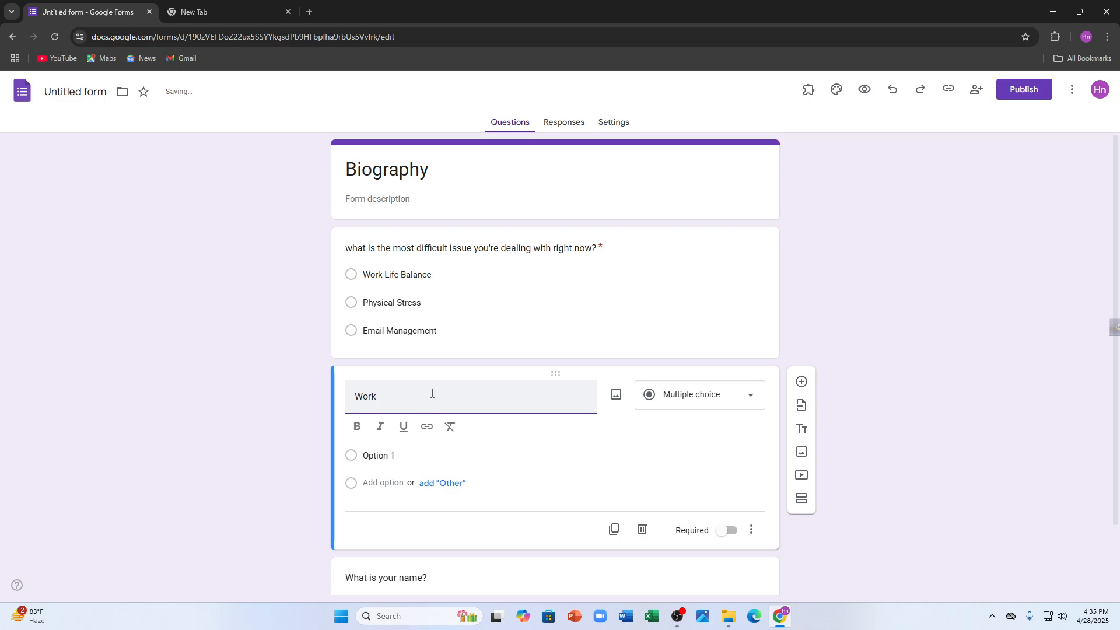
pyautogui.write(' life Balance')
pyautogui.click(677, 395)
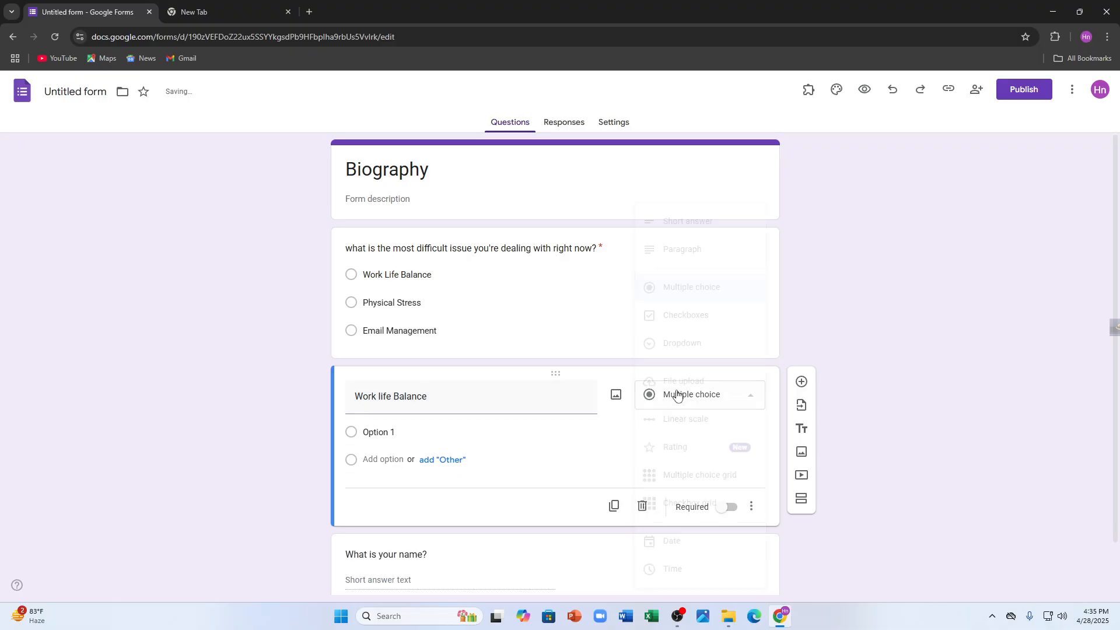
pyautogui.click(683, 249)
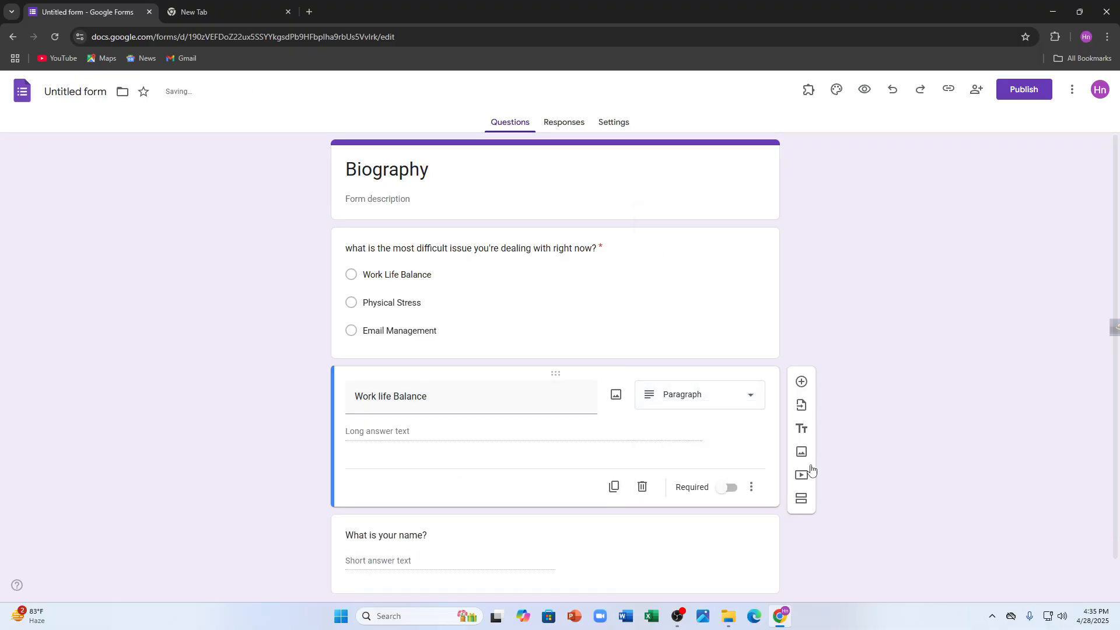
# Add a question titled "Physical stress" below Work life Balance and set its type to Paragraph
pyautogui.click(802, 382)
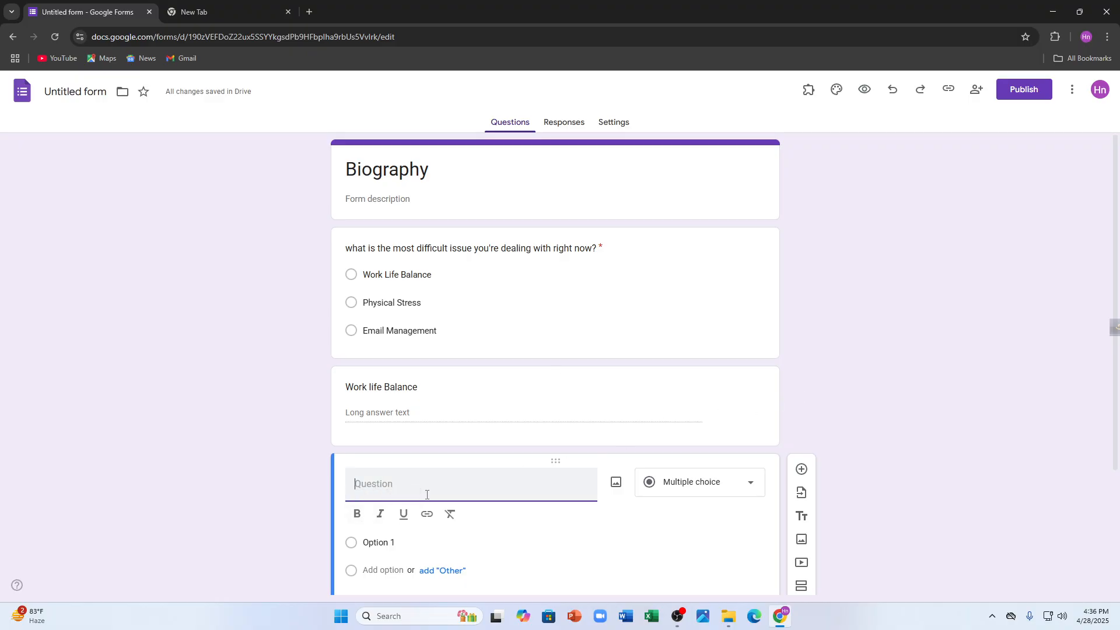
pyautogui.write('Physical tr')
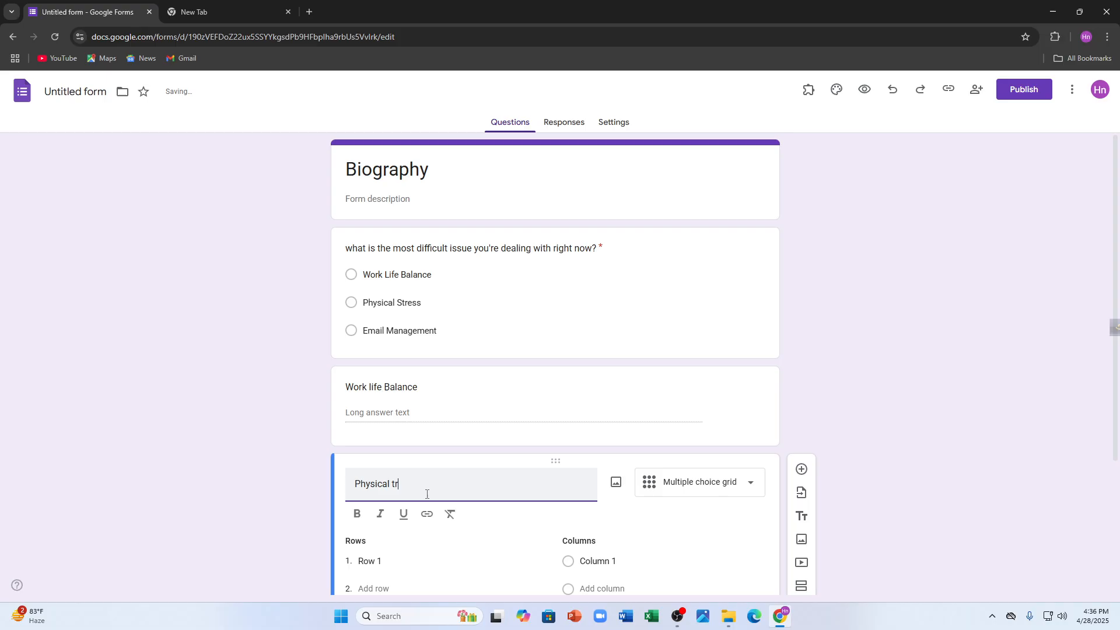
pyautogui.write('e')
pyautogui.press('BackSpace')
pyautogui.press('BackSpace')
pyautogui.press('BackSpace')
pyautogui.write('stress')
pyautogui.click(698, 489)
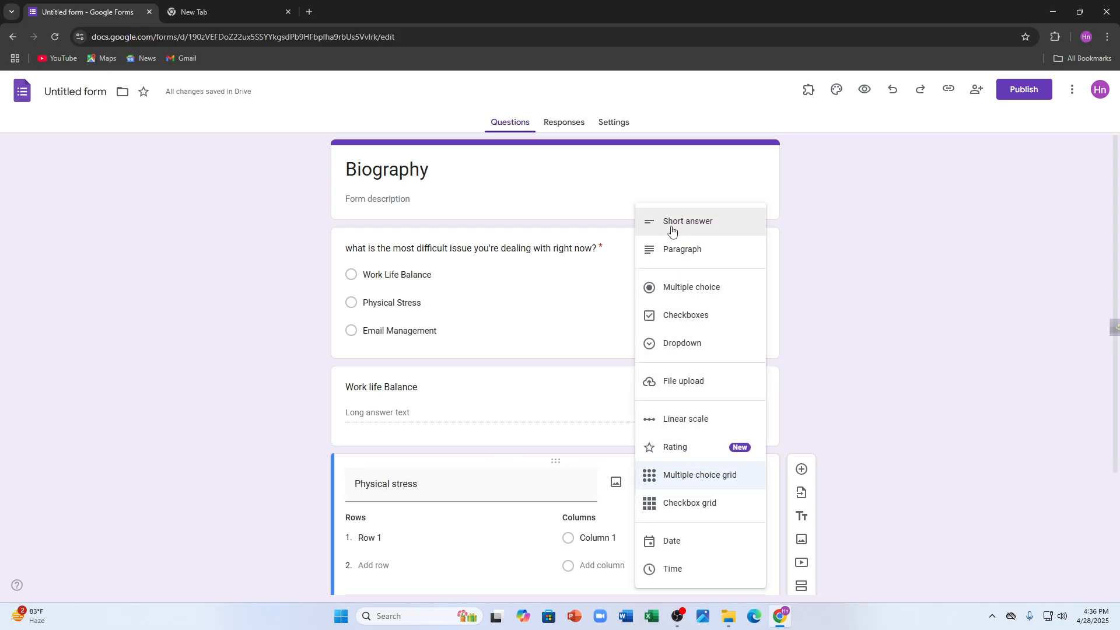
pyautogui.click(671, 252)
# Add a question titled "Email Managememnt" below the Physical stress question
pyautogui.scroll(-2, 447, 527)
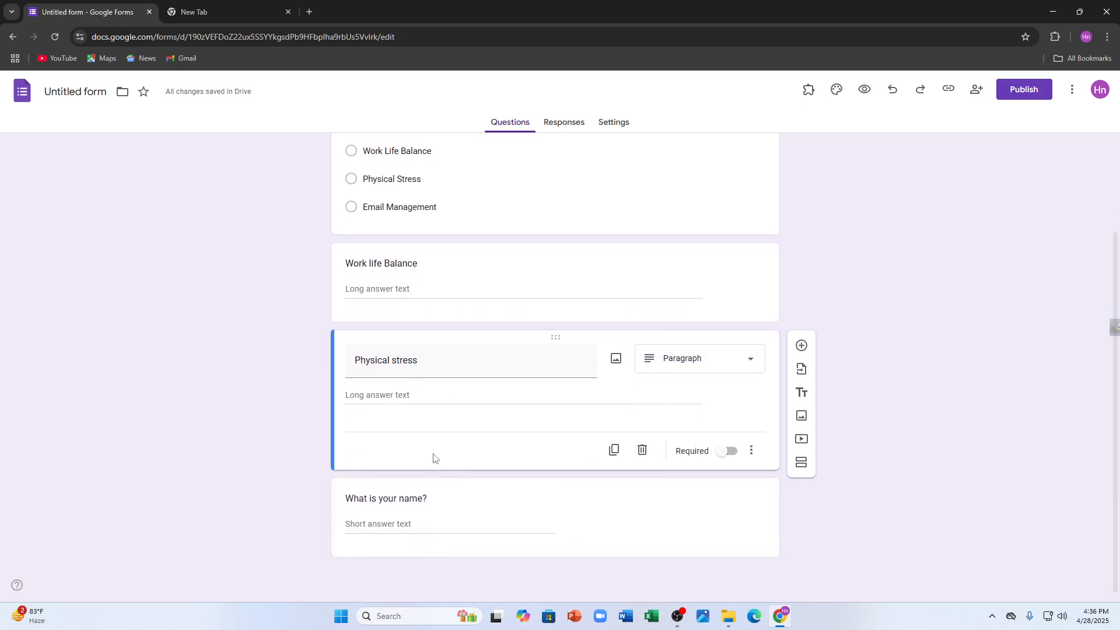
pyautogui.click(802, 346)
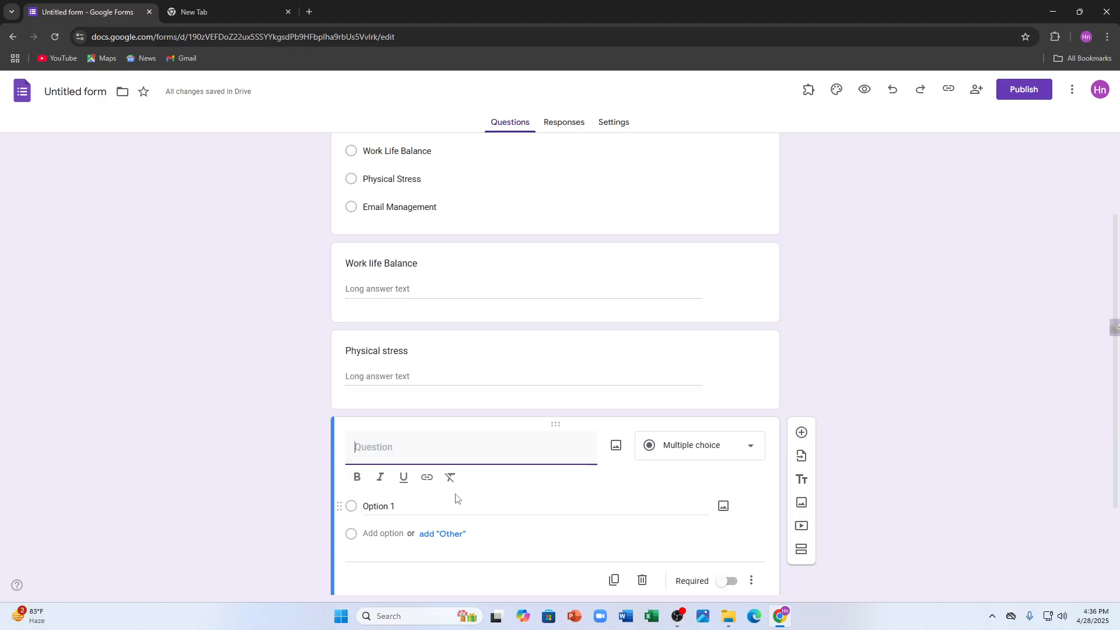
pyautogui.write('Email')
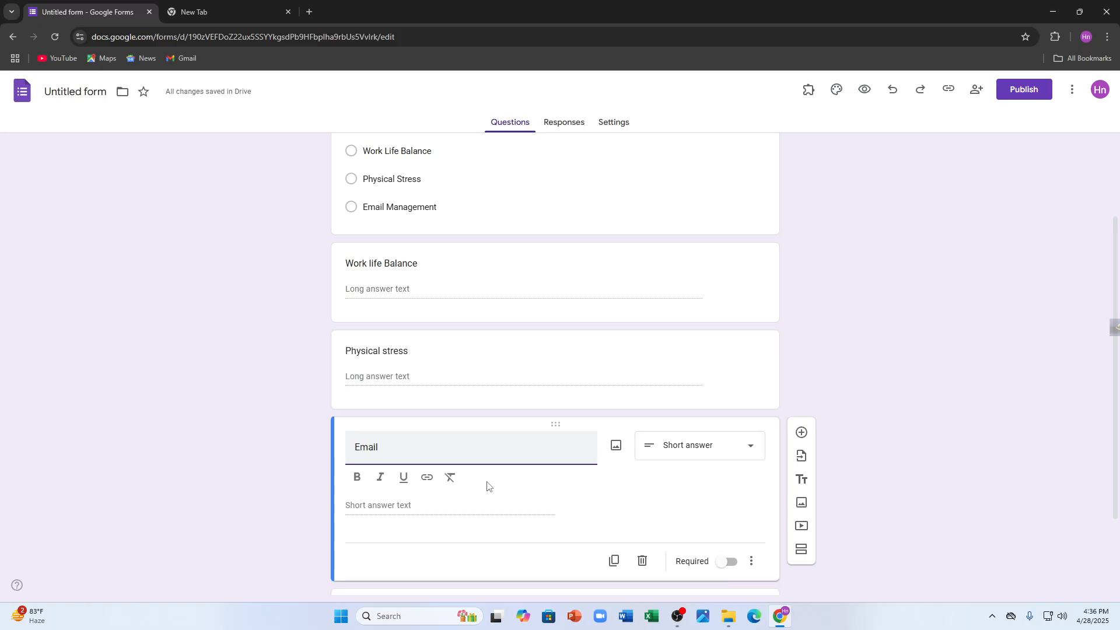
pyautogui.press('Right')
pyautogui.press('Right')
pyautogui.write('Managememnt')
pyautogui.click(182, 500)
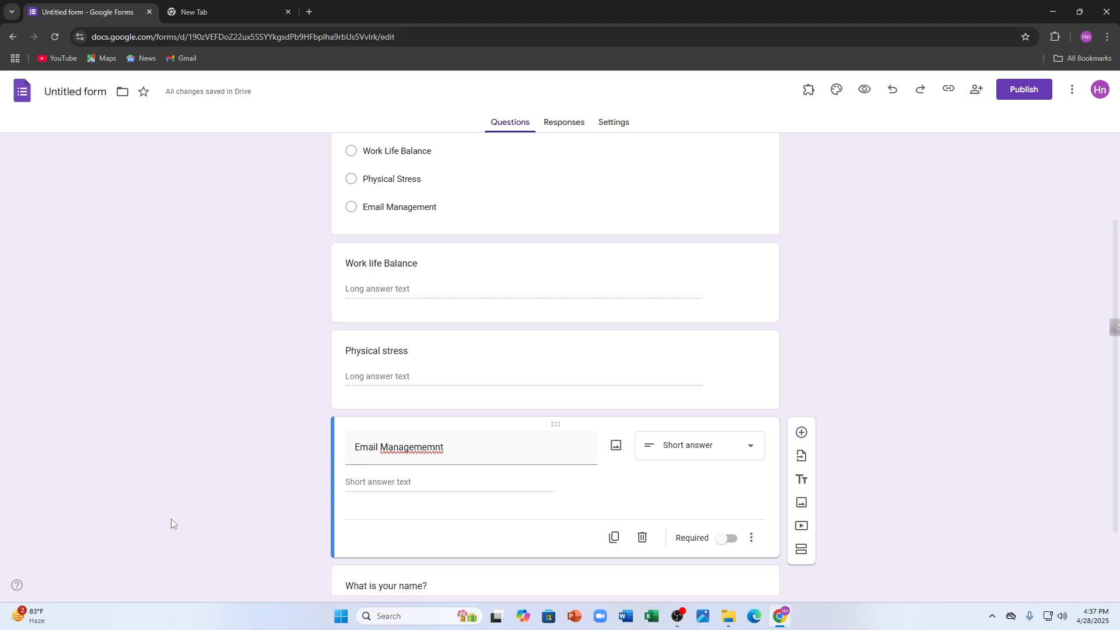
# Show a description on the Work life Balance question and enter "Do You often bring work home?" in it
pyautogui.scroll(2, 327, 506)
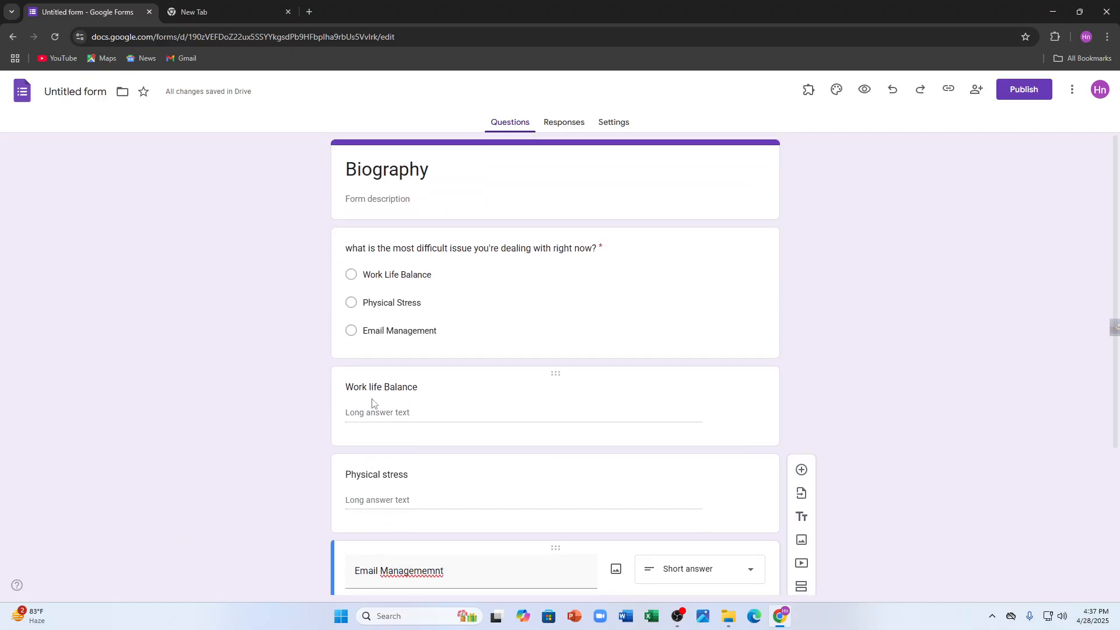
pyautogui.click(544, 413)
pyautogui.click(530, 447)
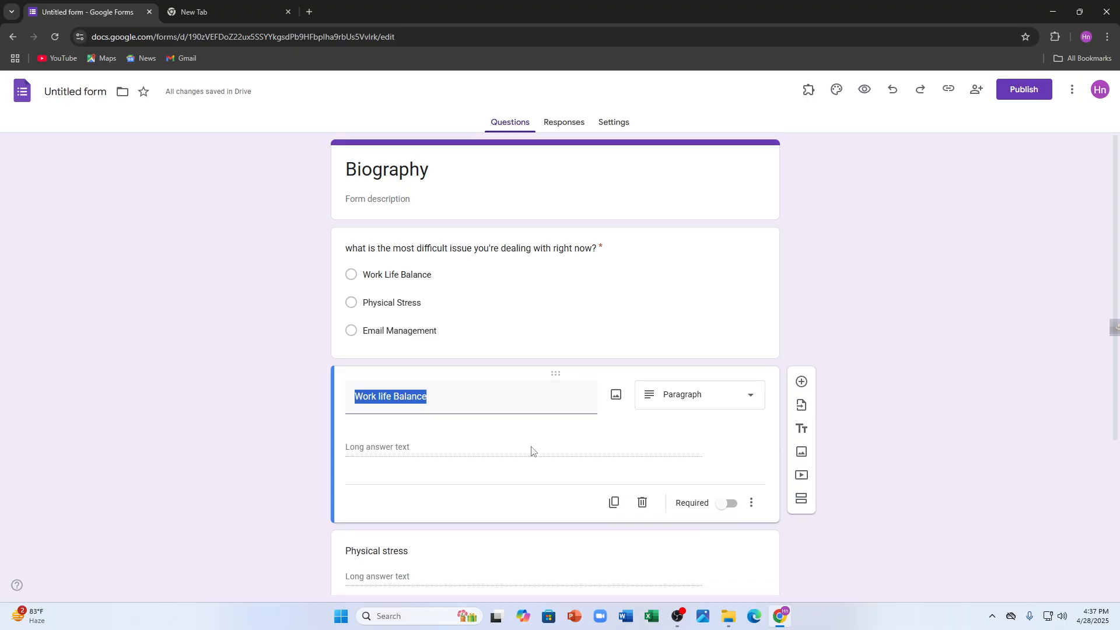
pyautogui.click(626, 450)
pyautogui.click(758, 493)
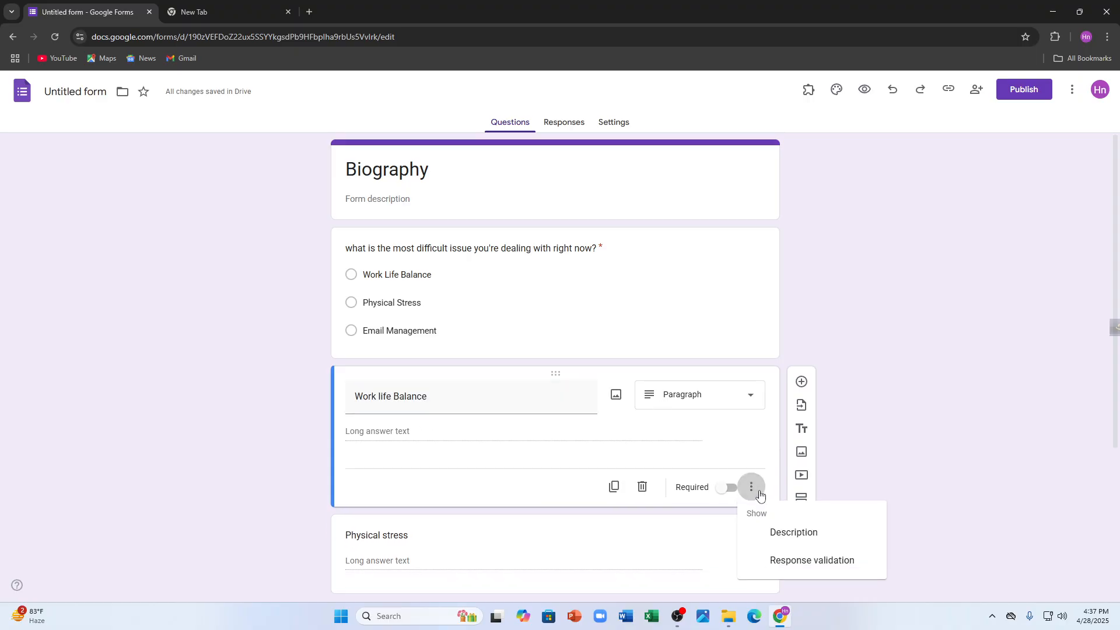
pyautogui.click(789, 531)
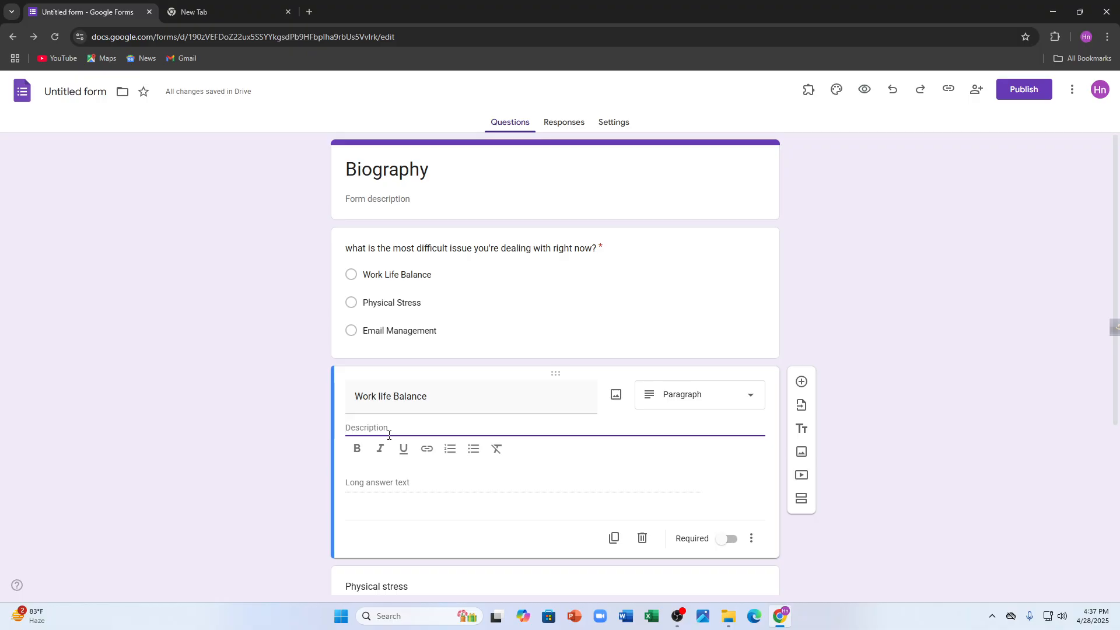
pyautogui.write('DO')
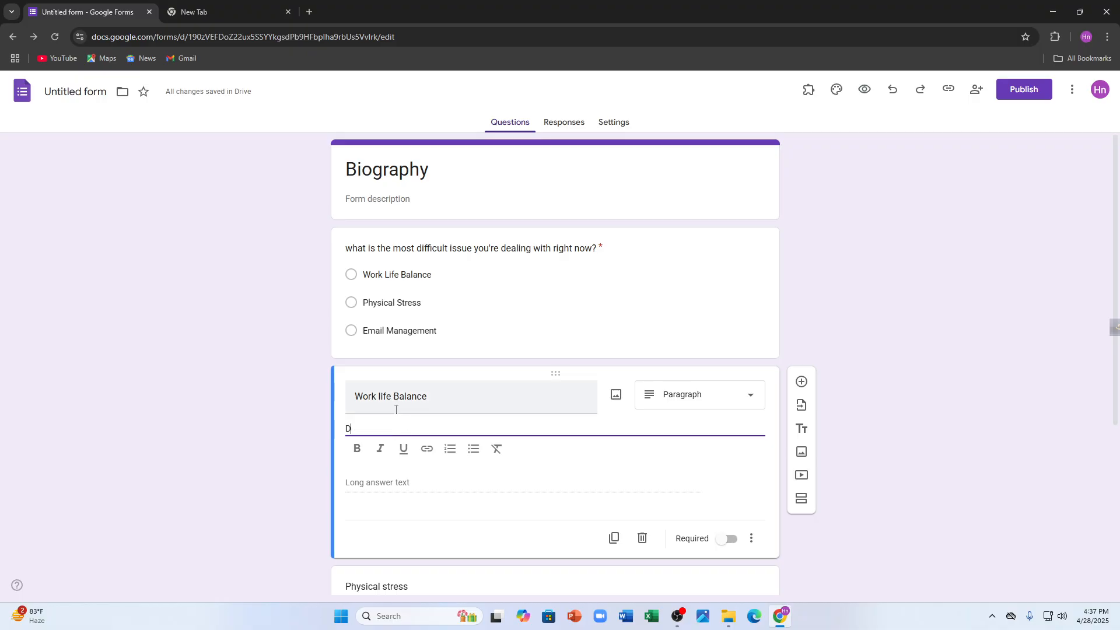
pyautogui.press('BackSpace')
pyautogui.write('on')
pyautogui.press('BackSpace')
pyautogui.press('BackSpace')
pyautogui.write('You often bri')
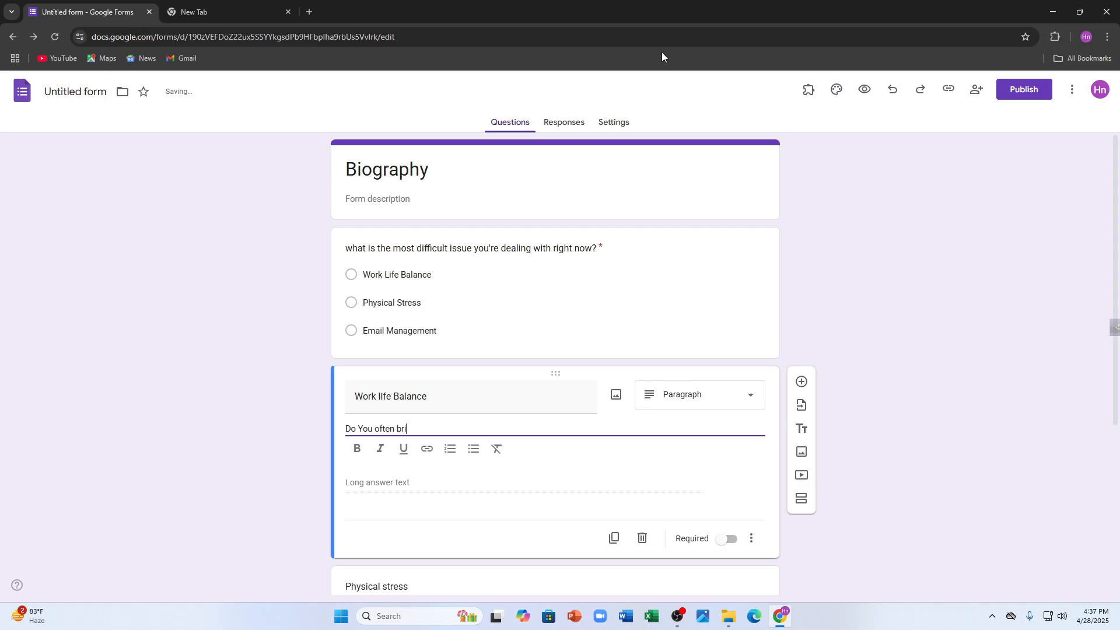
pyautogui.write('ng work home?')
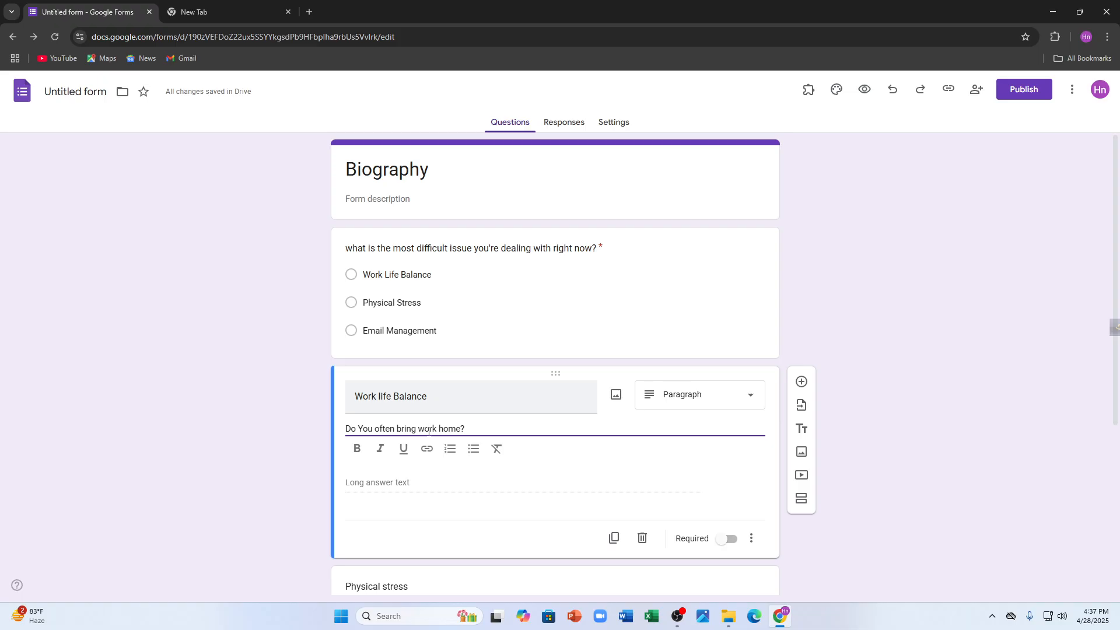
# Show a description on the Physical stress question and enter "What posture do you usually in?" in it
pyautogui.scroll(-1, 435, 420)
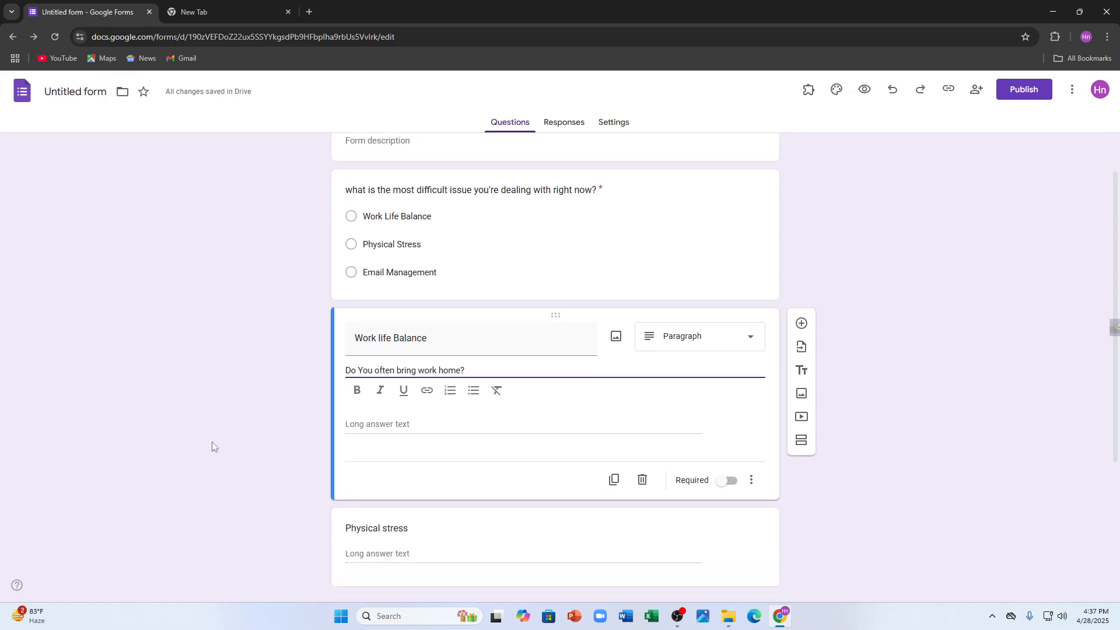
pyautogui.click(422, 559)
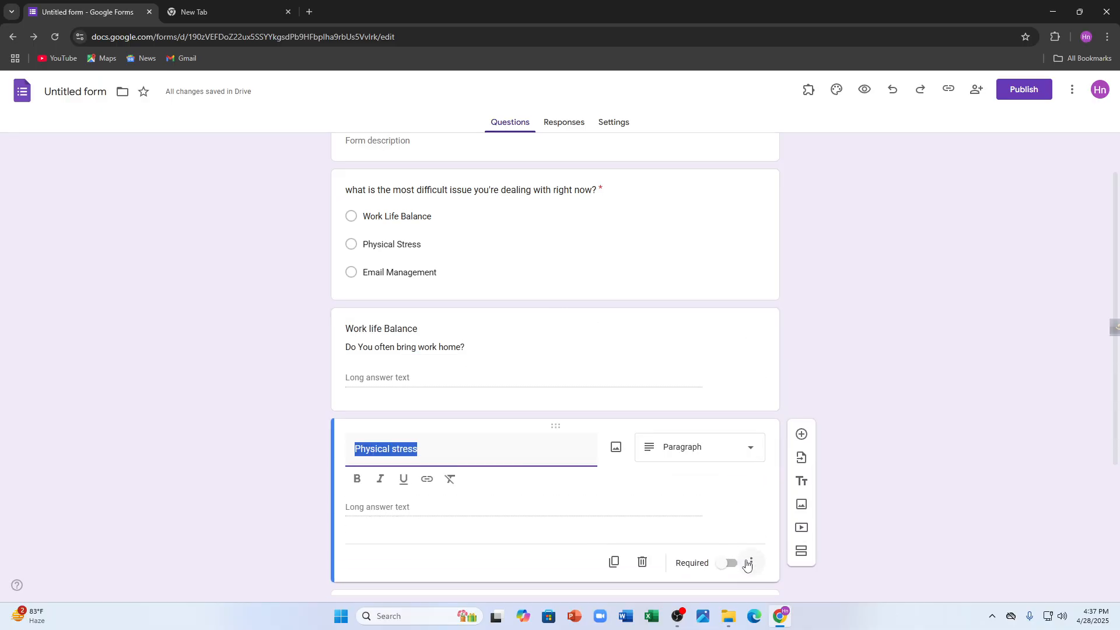
pyautogui.click(751, 555)
pyautogui.click(764, 545)
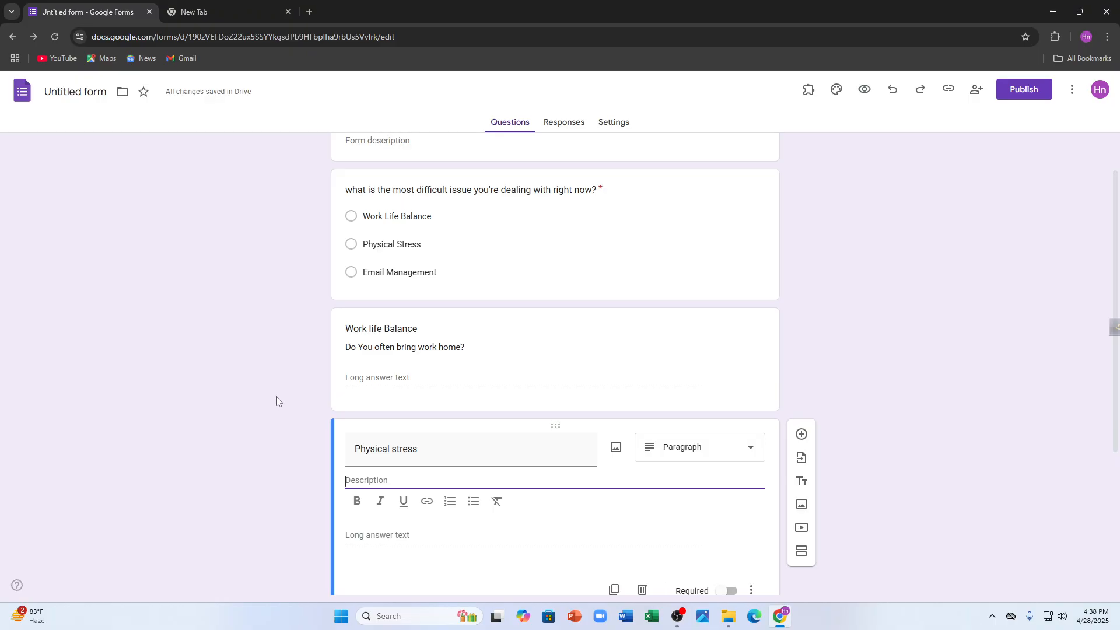
pyautogui.write('What posture do u')
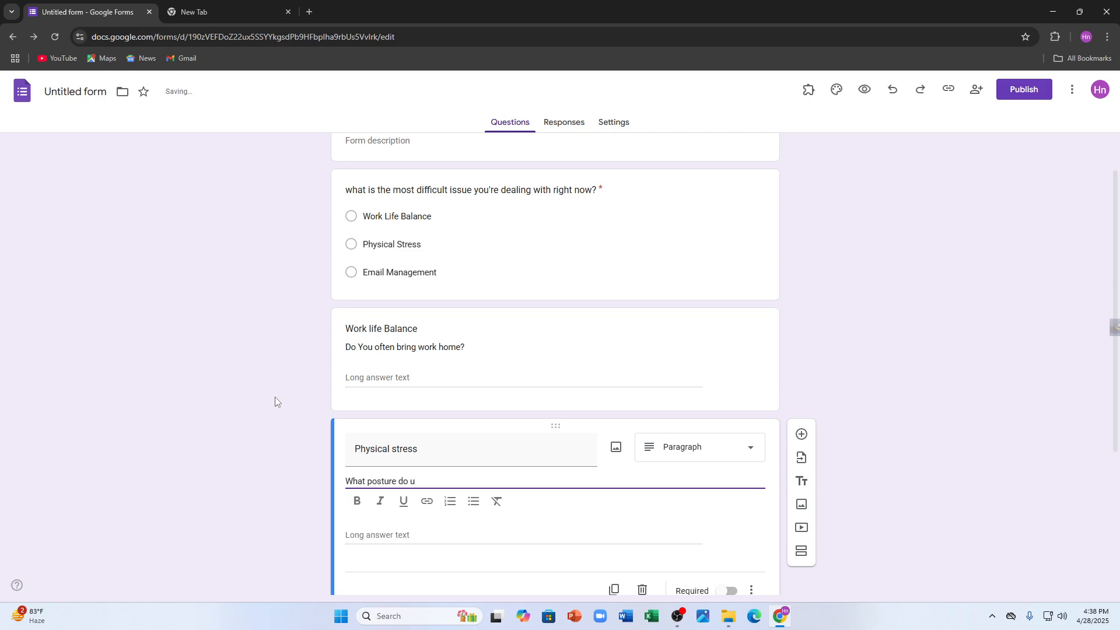
pyautogui.press('BackSpace')
pyautogui.write('you usually in?')
pyautogui.click(680, 528)
# Show an empty description on the Email Managememnt question
pyautogui.scroll(-3, 680, 528)
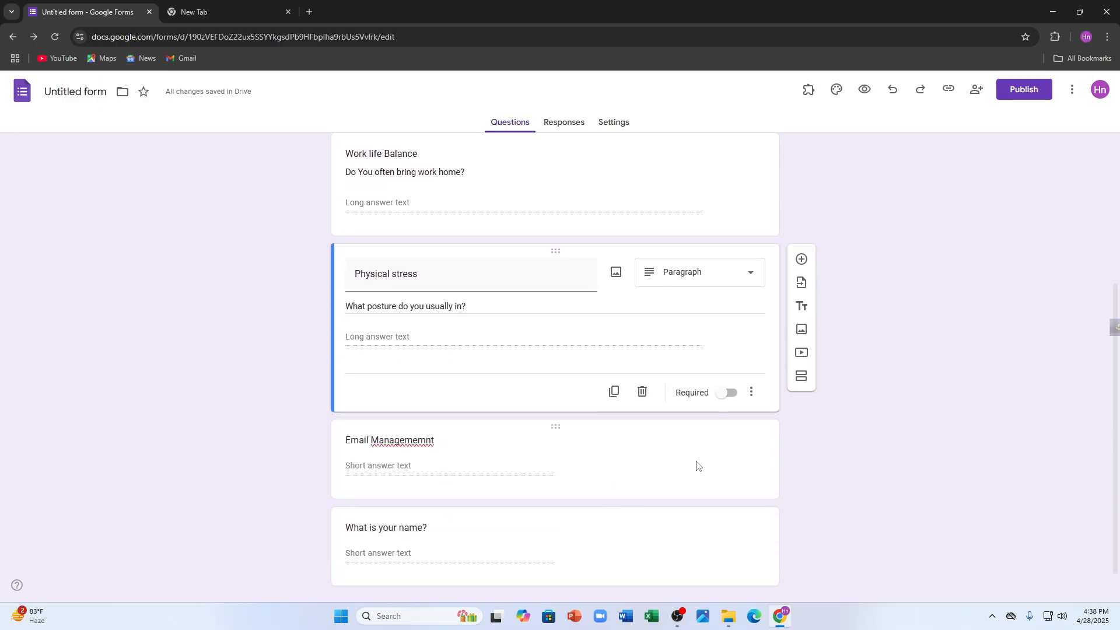
pyautogui.click(697, 465)
pyautogui.click(752, 499)
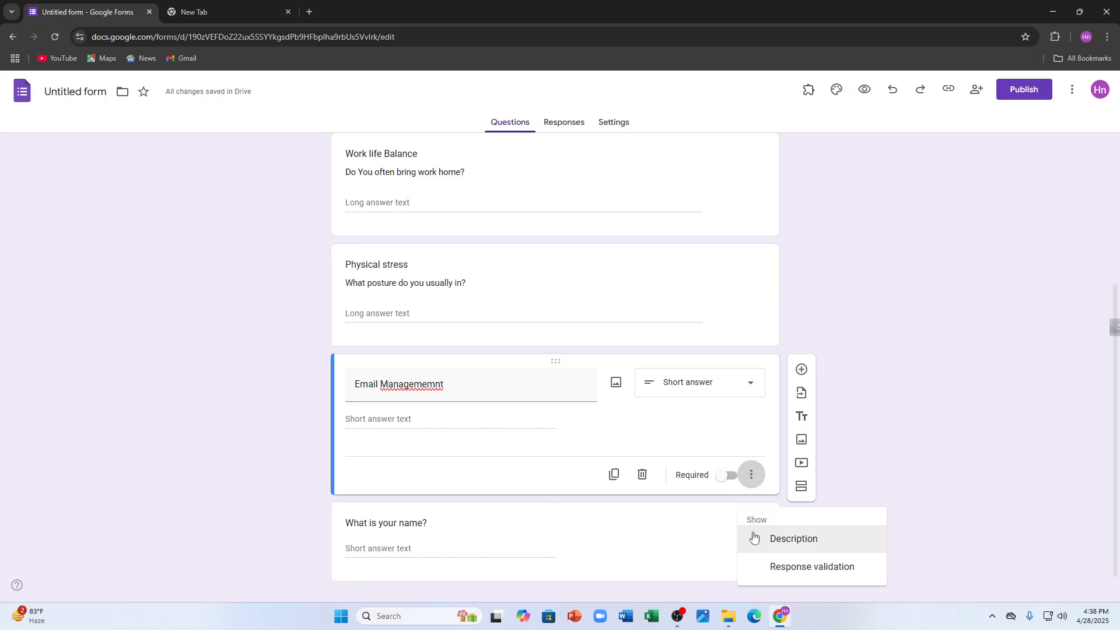
pyautogui.click(753, 538)
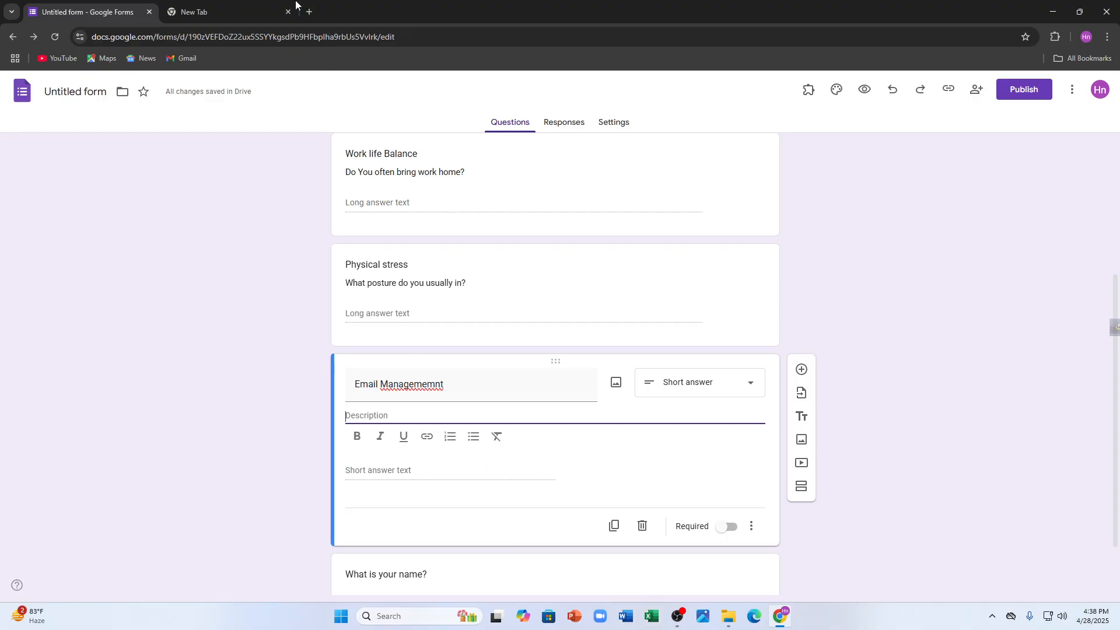
# In the other browser tab, dictate the Google search "what is your primary email management issue" and copy the query text
pyautogui.hotkey('ctrl', 'Tab')
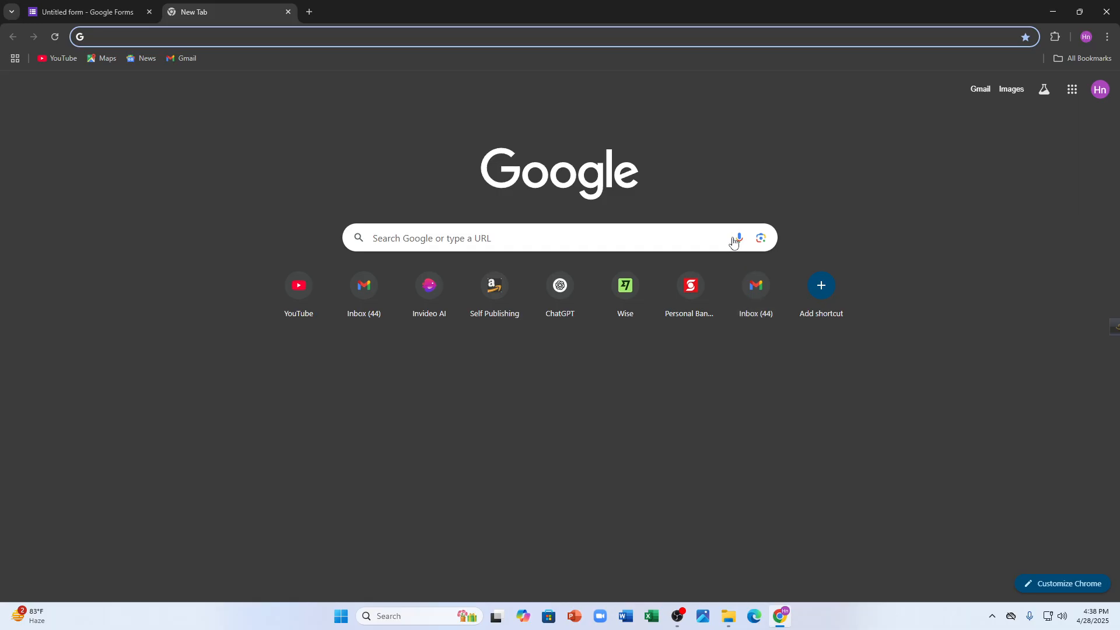
pyautogui.click(738, 238)
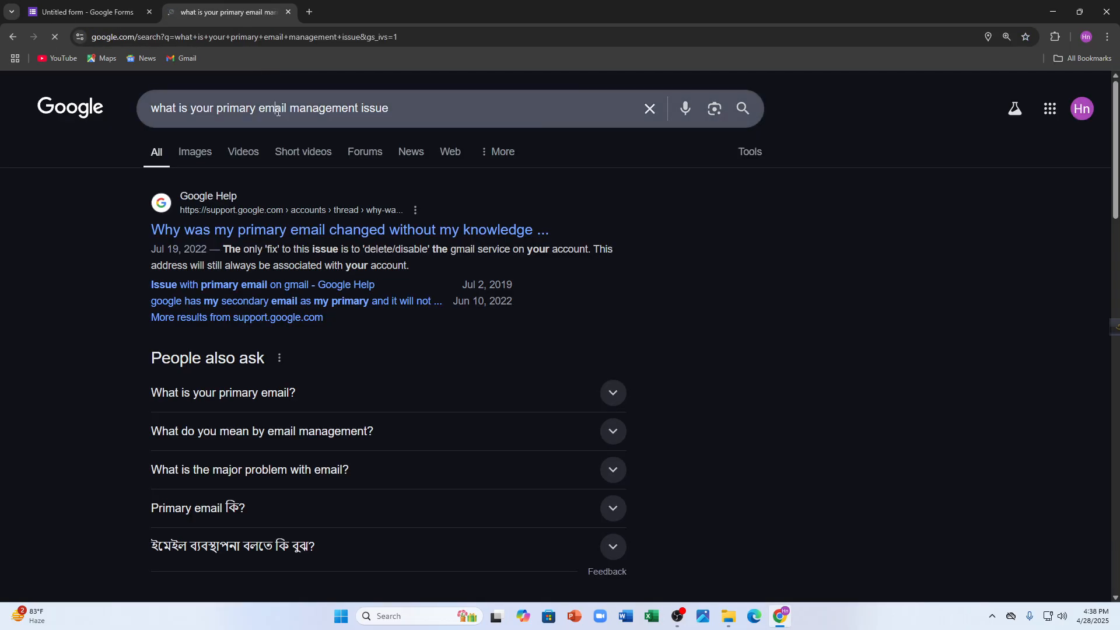
pyautogui.tripleClick(278, 110)
pyautogui.rightClick(277, 111)
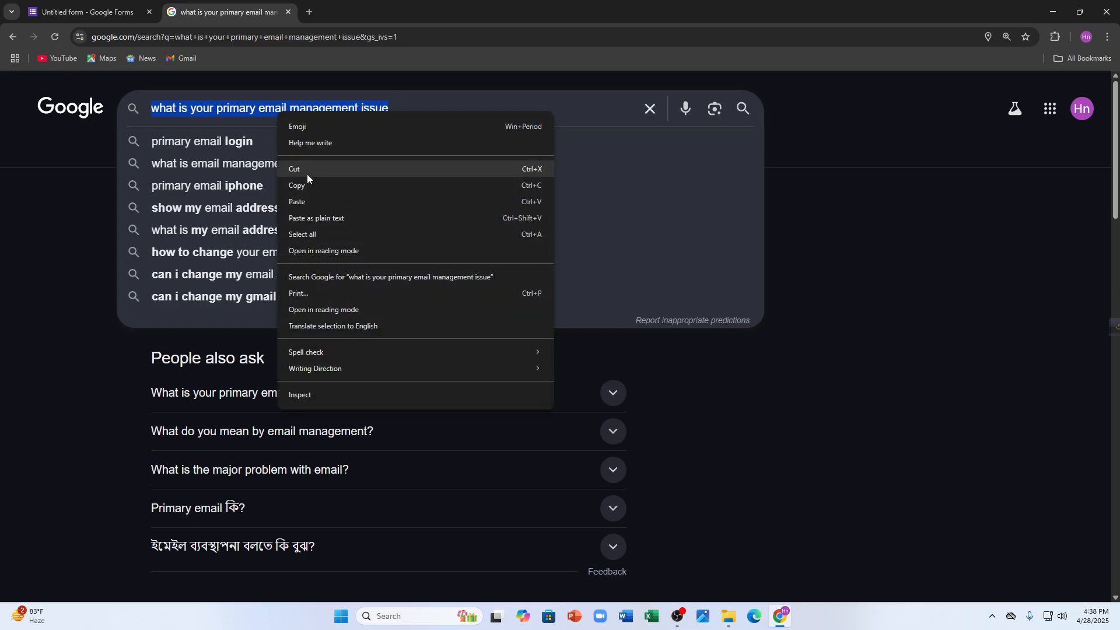
pyautogui.click(306, 179)
# Return to the form and paste "what is your primary email management issue" as the Email Managememnt question's description
pyautogui.click(41, 9)
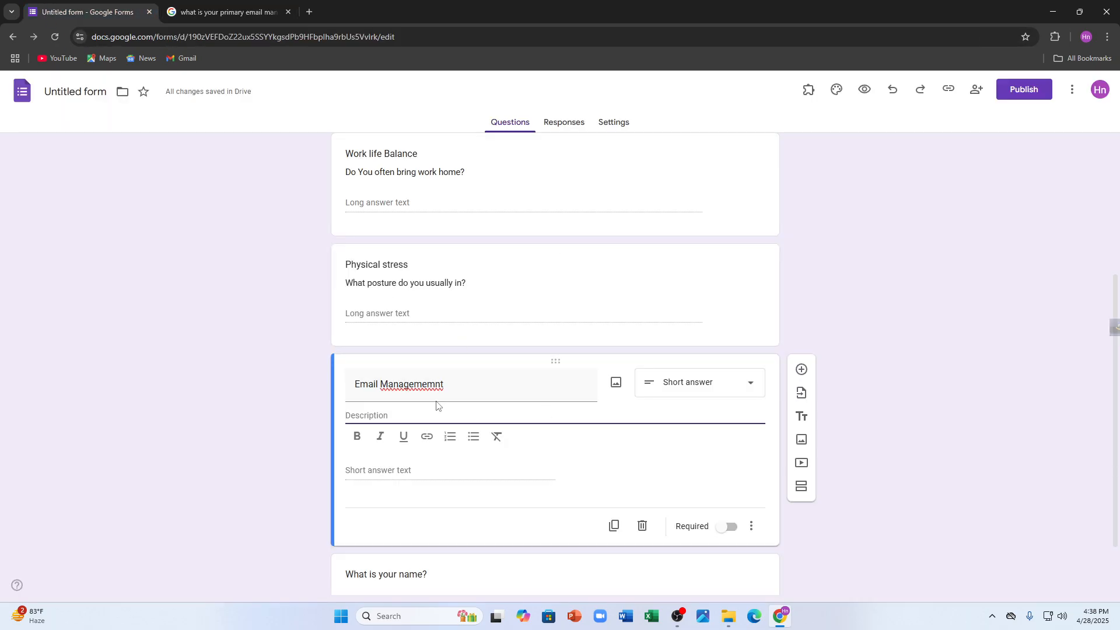
pyautogui.rightClick(425, 413)
pyautogui.click(467, 283)
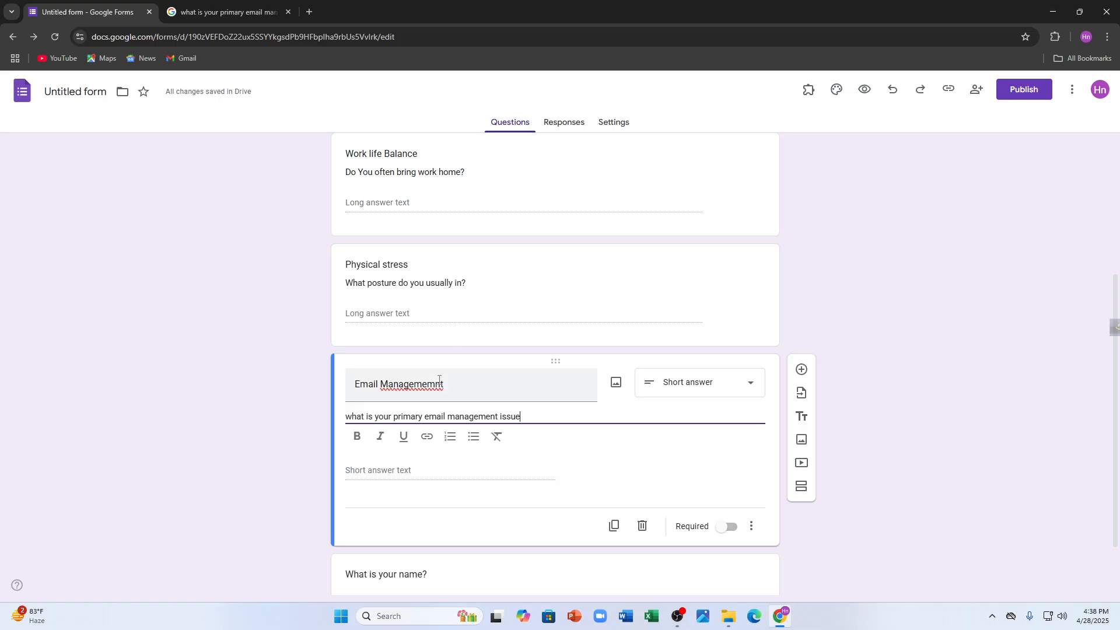
# Add a question mark at the end of the Email Managememnt question's description
pyautogui.scroll(-1, 461, 397)
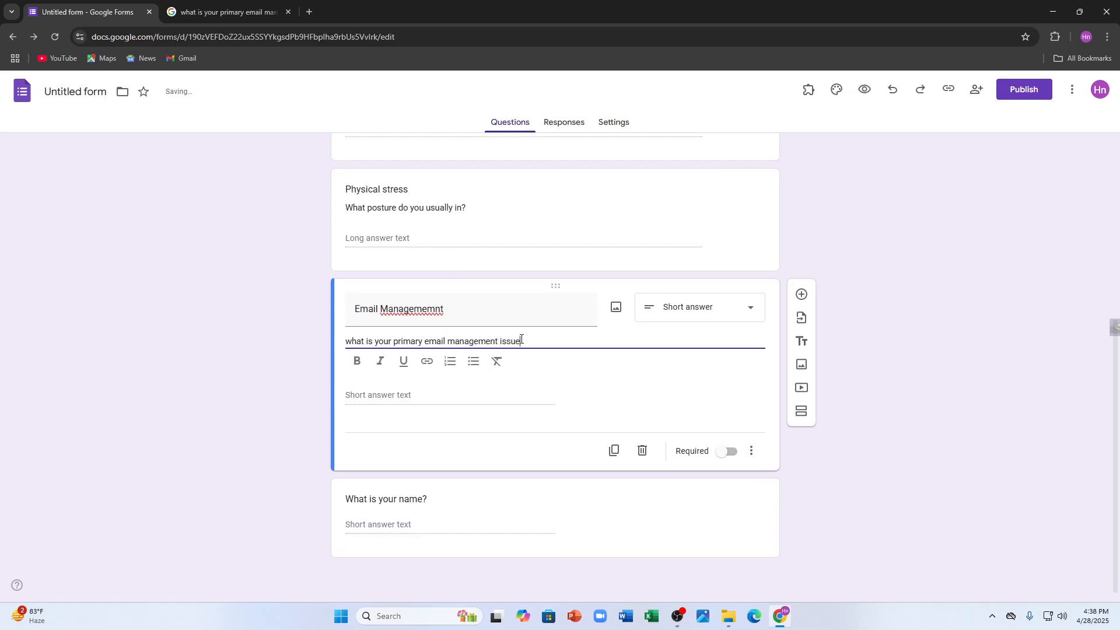
pyautogui.write('?')
pyautogui.click(558, 286)
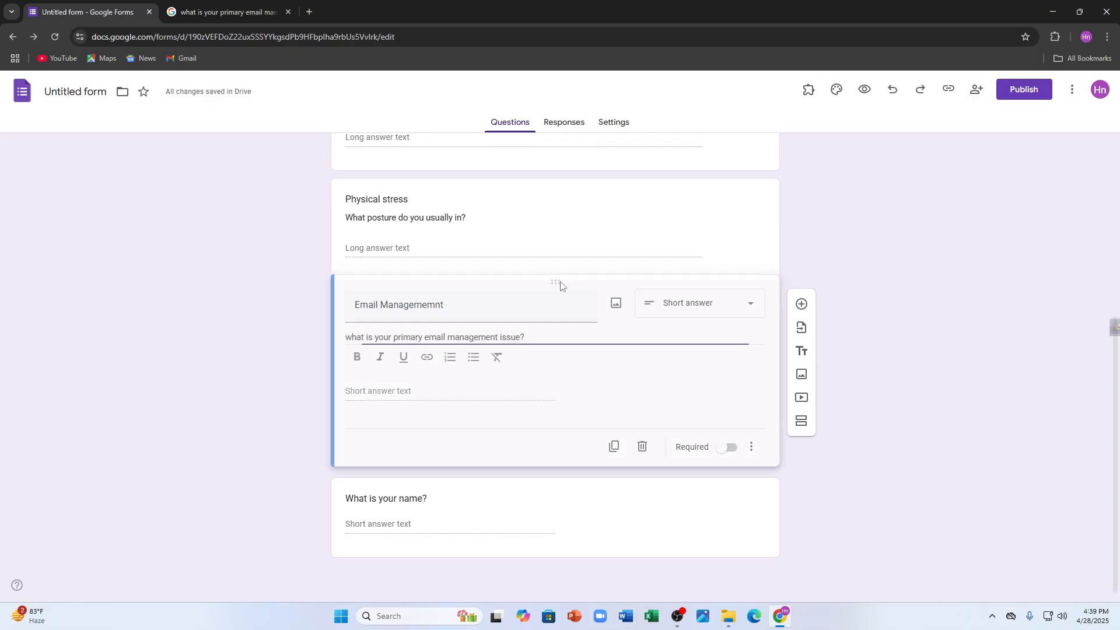
# Try response validation on the Email Managememnt question, then remove it
pyautogui.click(752, 451)
pyautogui.click(753, 594)
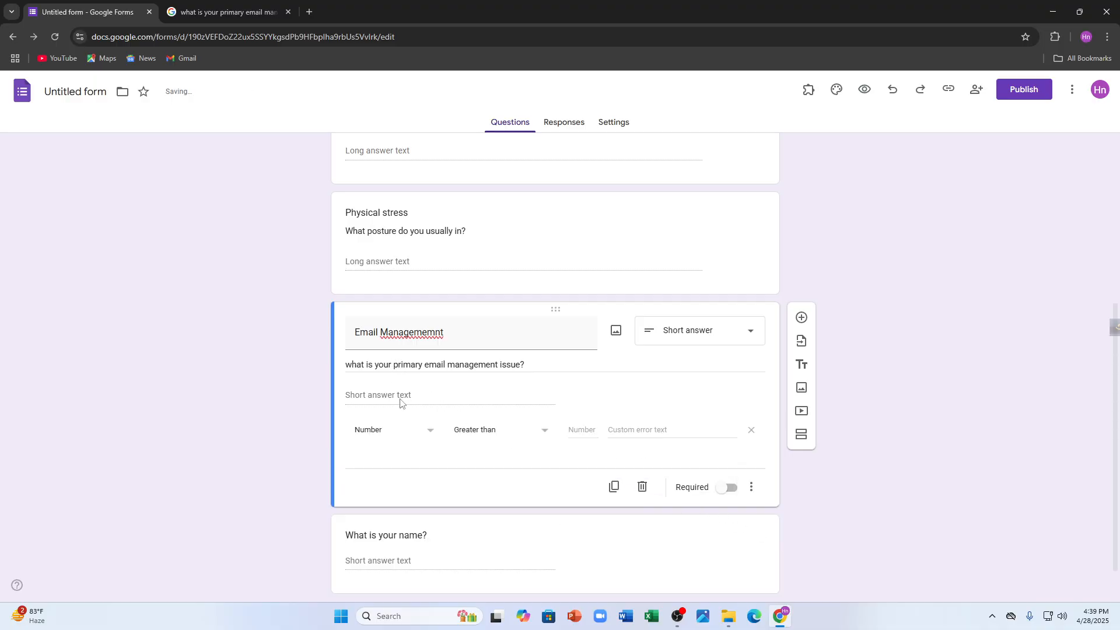
pyautogui.click(391, 432)
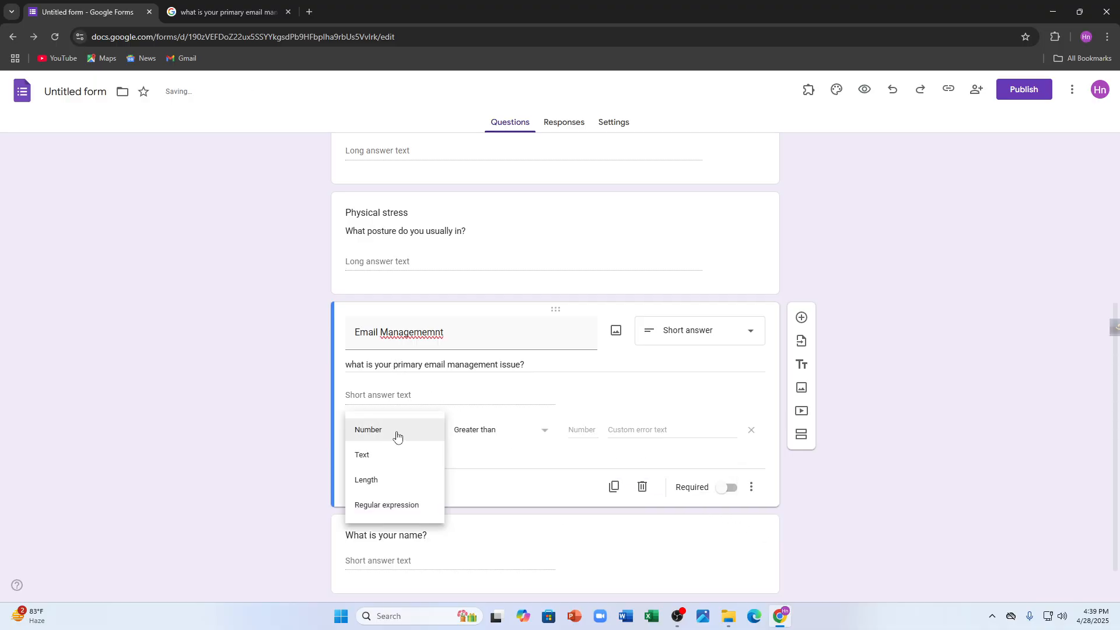
pyautogui.click(514, 431)
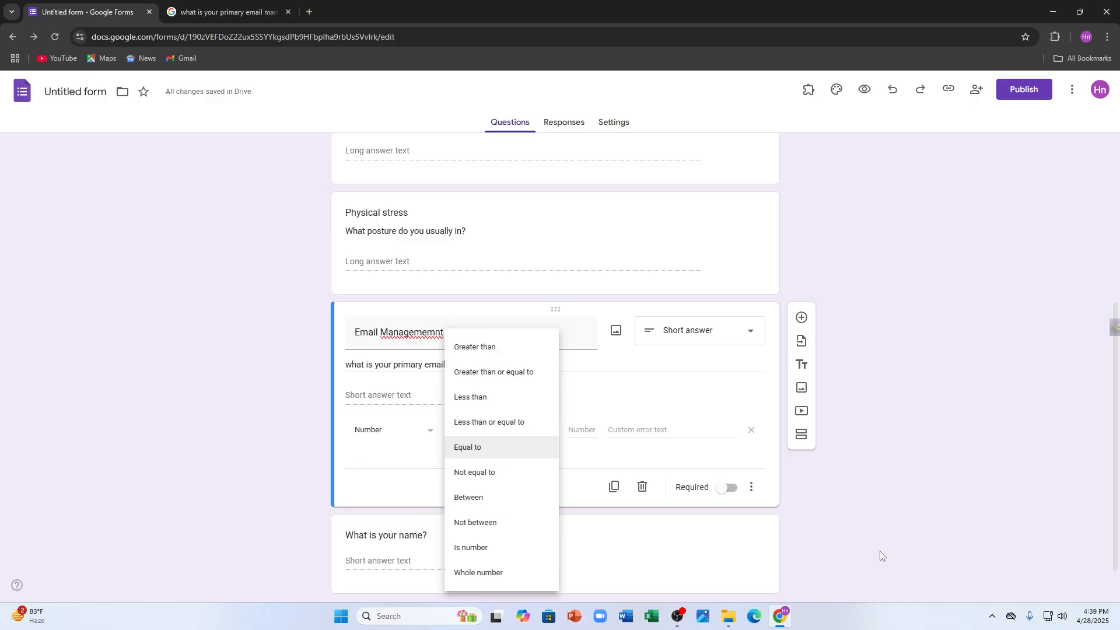
pyautogui.click(752, 488)
pyautogui.click(170, 410)
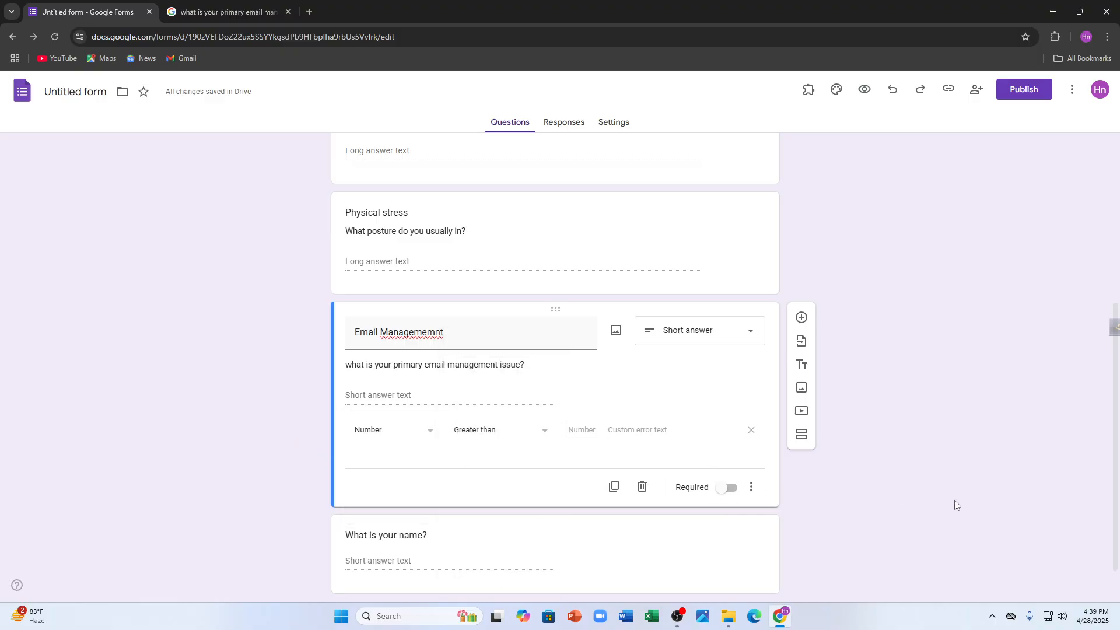
pyautogui.click(751, 430)
pyautogui.click(755, 445)
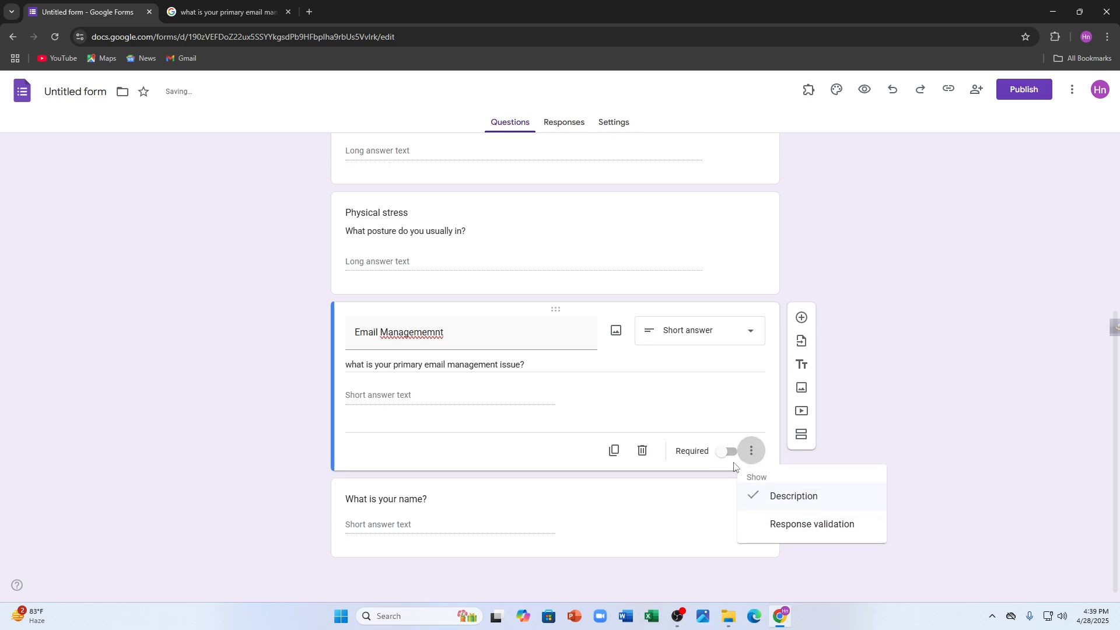
pyautogui.click(237, 402)
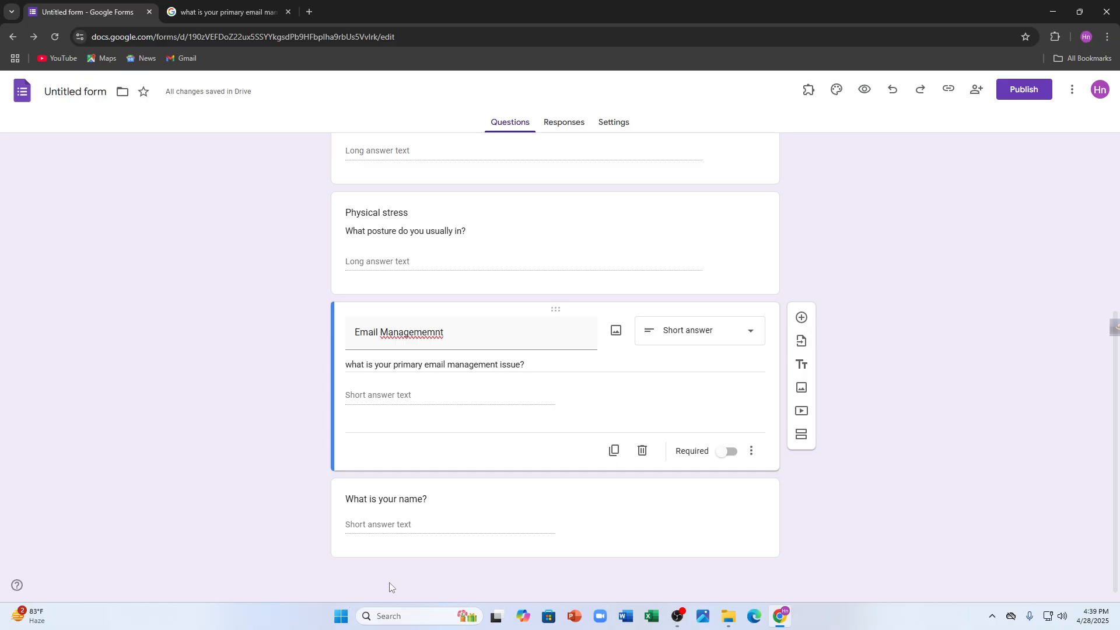
# Turn on going to a section based on the answer for the multiple-choice difficult-issue question
pyautogui.scroll(1, 393, 554)
pyautogui.scroll(5, 392, 554)
pyautogui.scroll(-3, 413, 450)
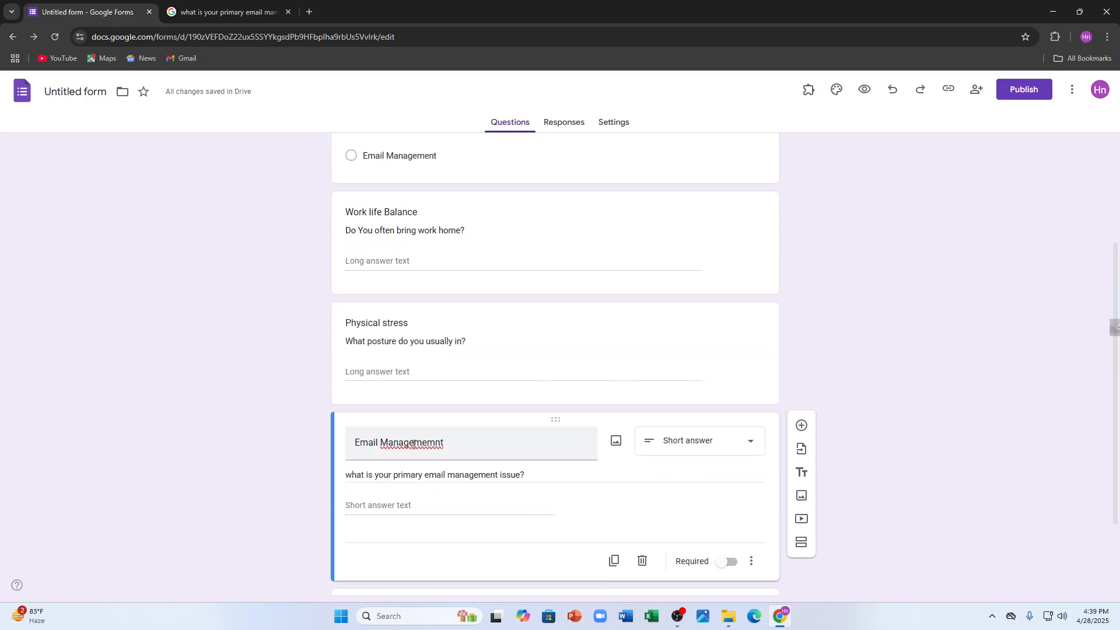
pyautogui.scroll(3, 408, 491)
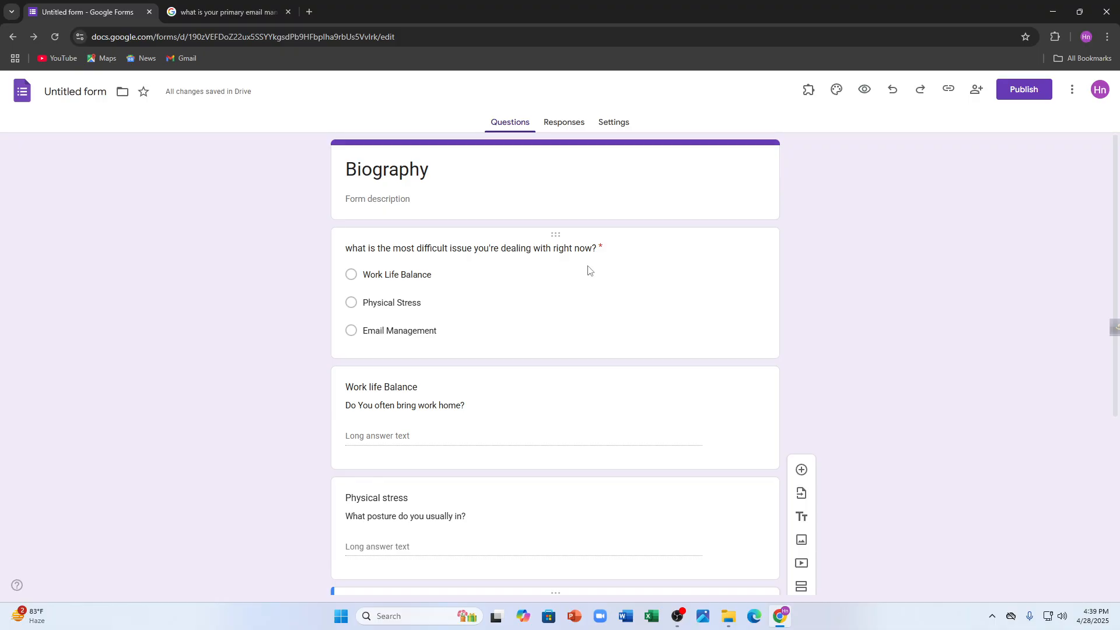
pyautogui.click(567, 301)
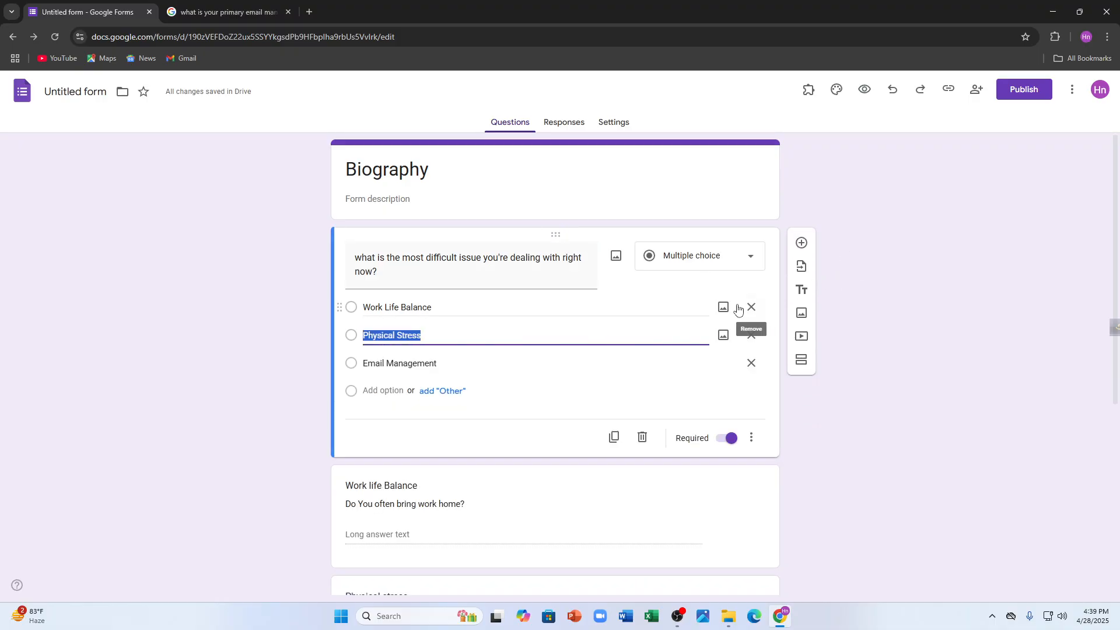
pyautogui.click(177, 193)
pyautogui.click(1071, 92)
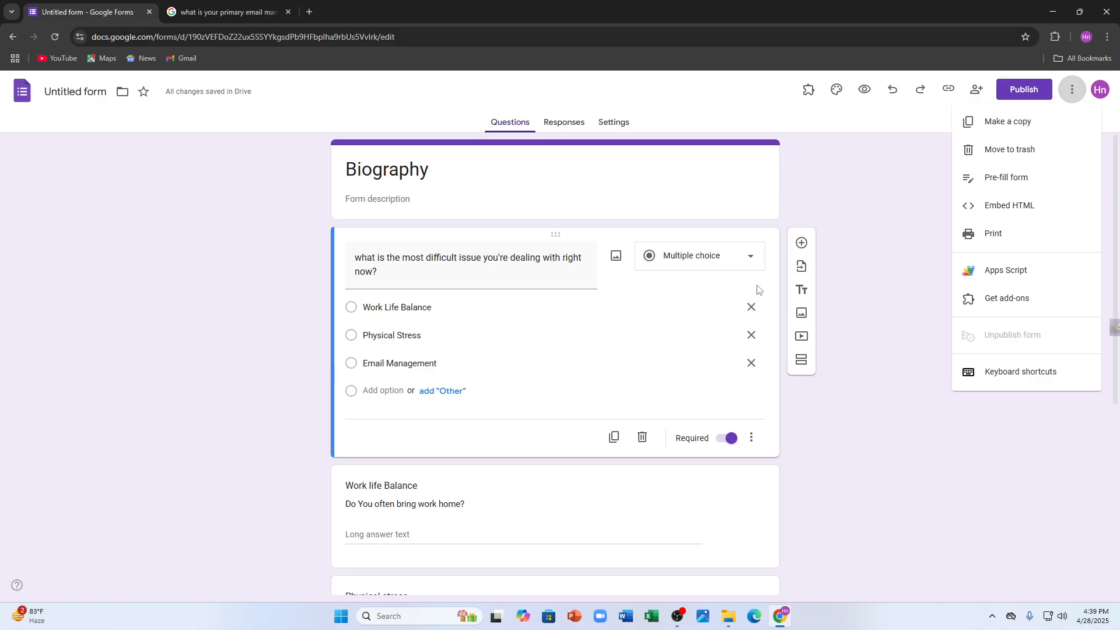
pyautogui.click(655, 308)
pyautogui.click(651, 305)
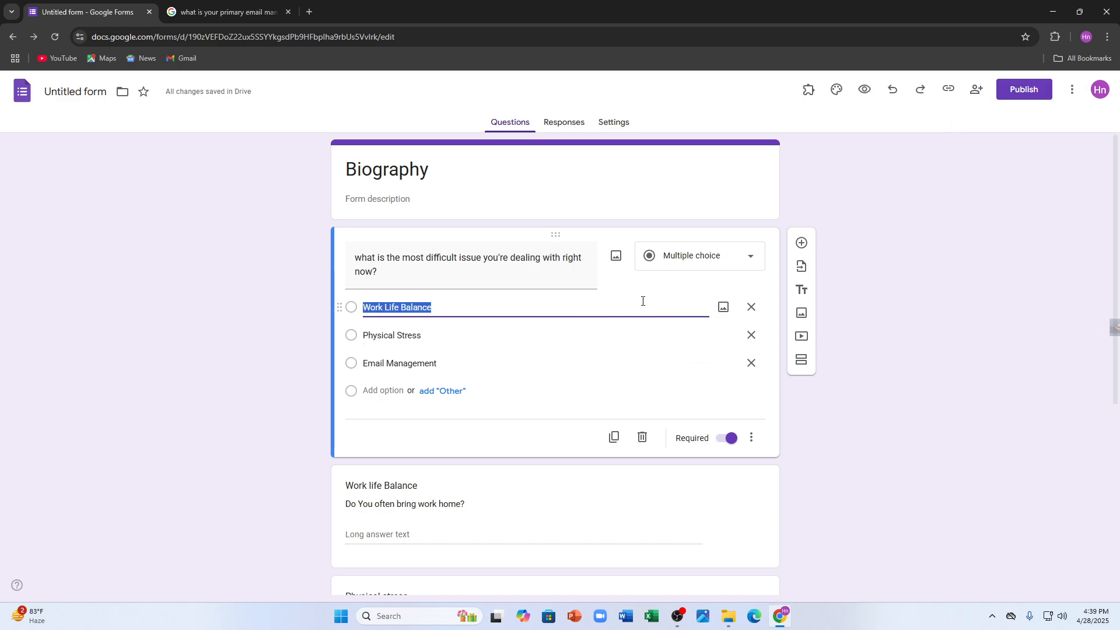
pyautogui.click(752, 439)
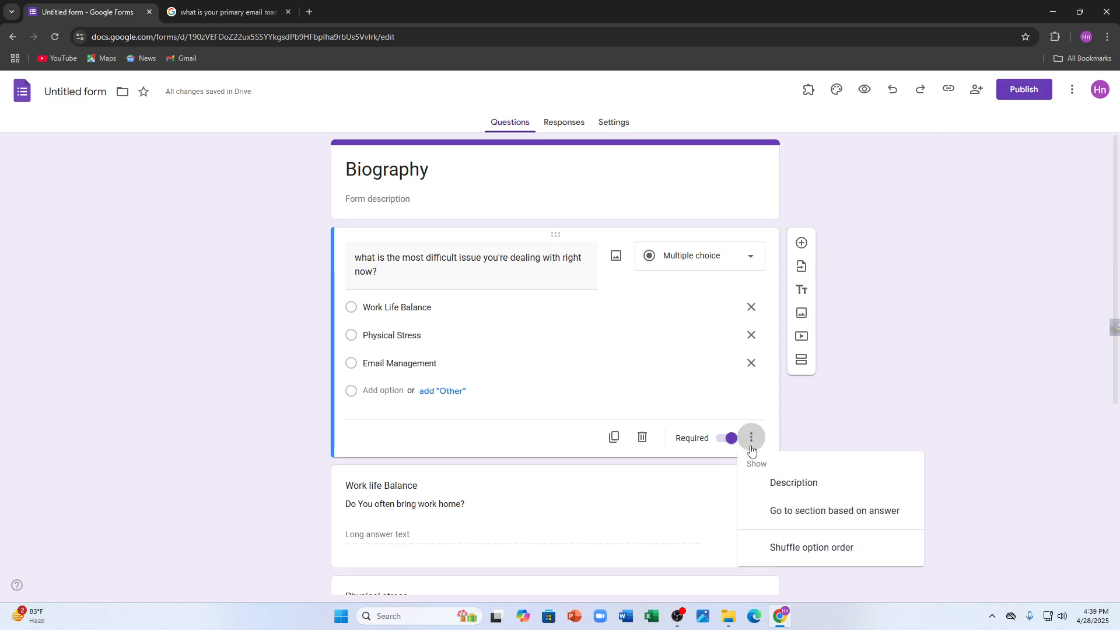
pyautogui.click(834, 518)
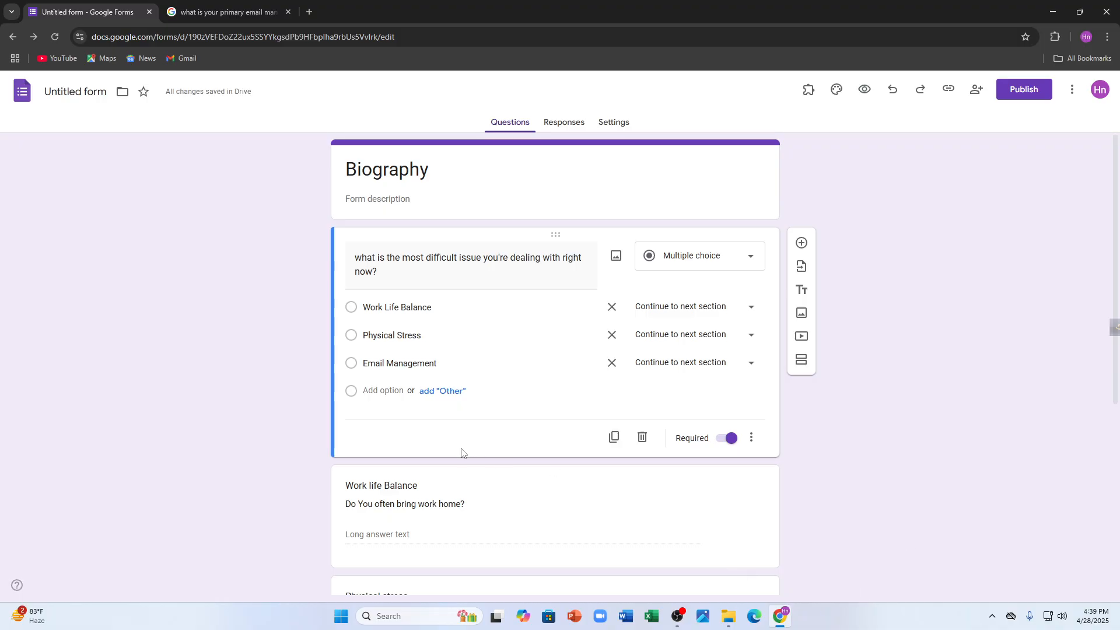
pyautogui.click(385, 306)
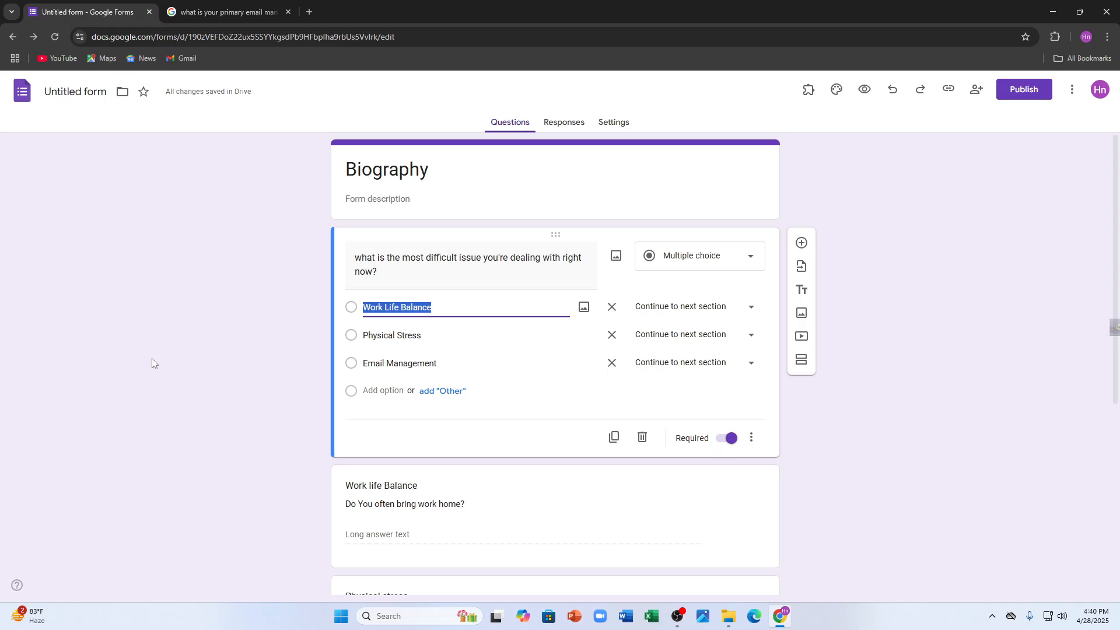
pyautogui.click(14, 310)
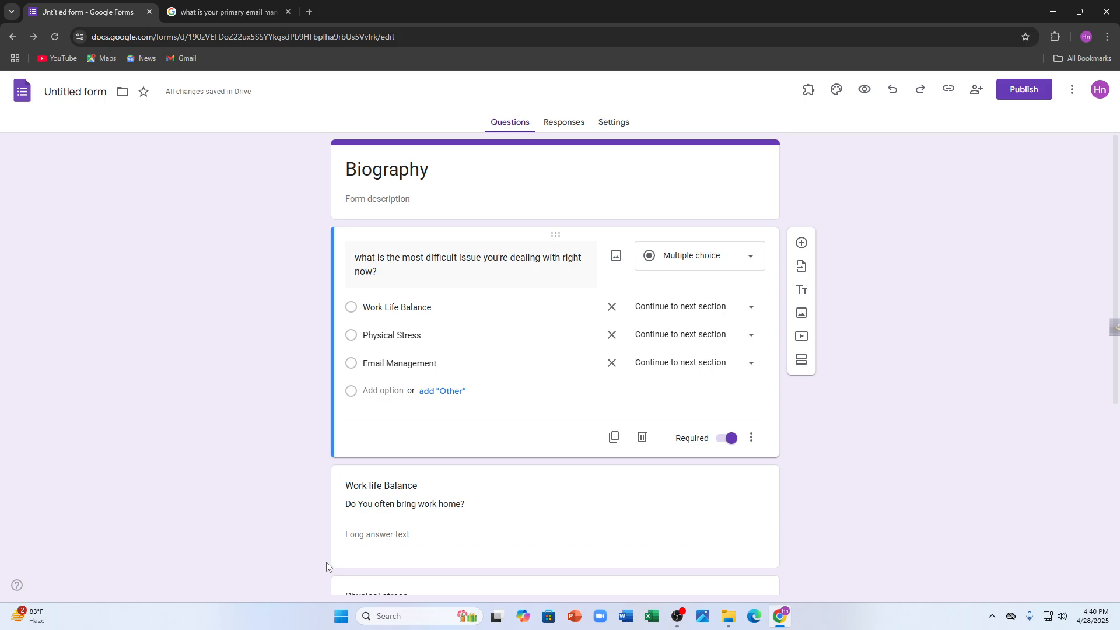
pyautogui.scroll(-1, 1, 563)
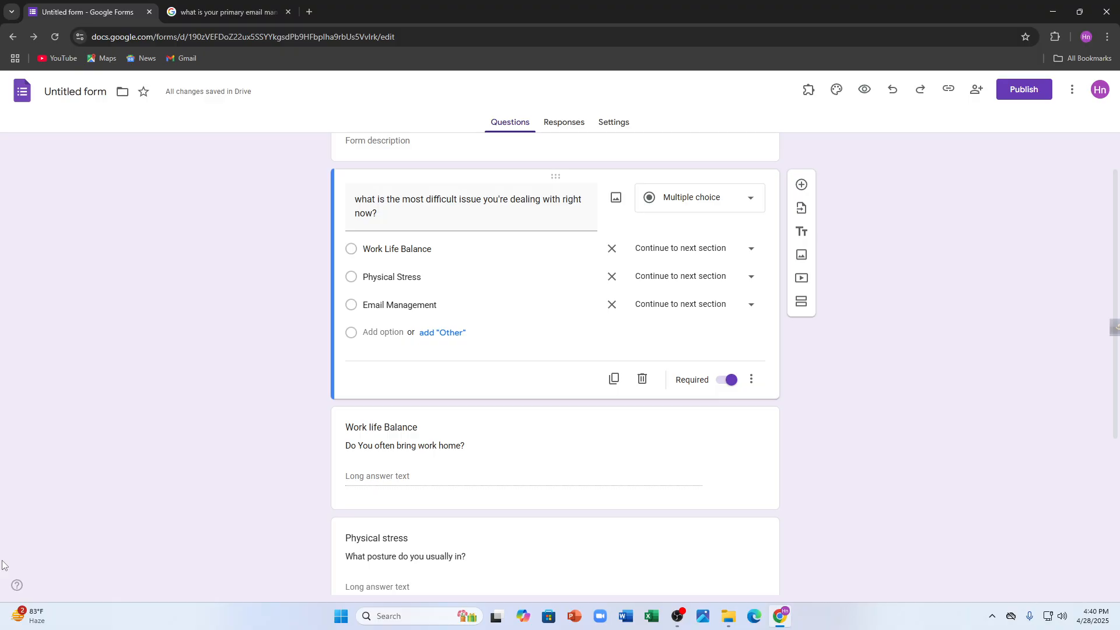
pyautogui.scroll(-4, 274, 513)
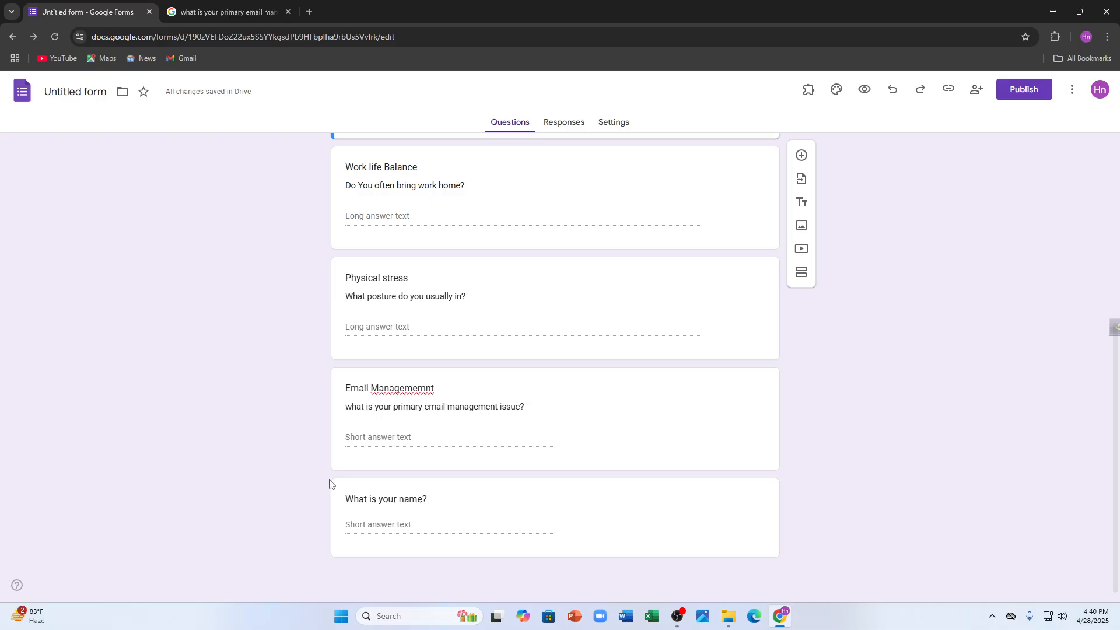
pyautogui.click(385, 436)
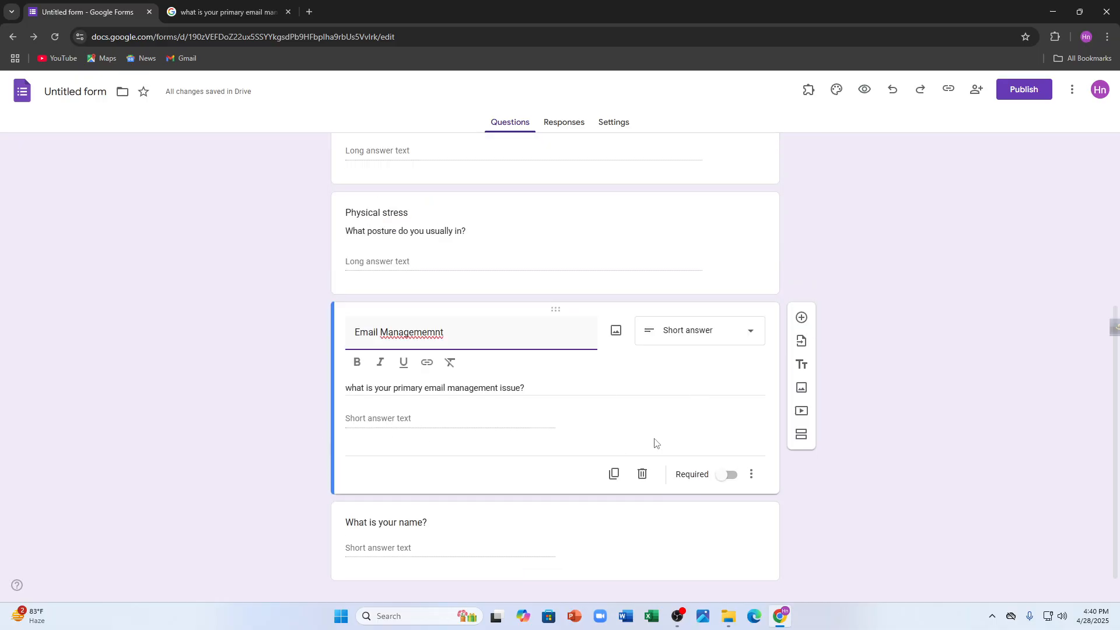
pyautogui.click(477, 414)
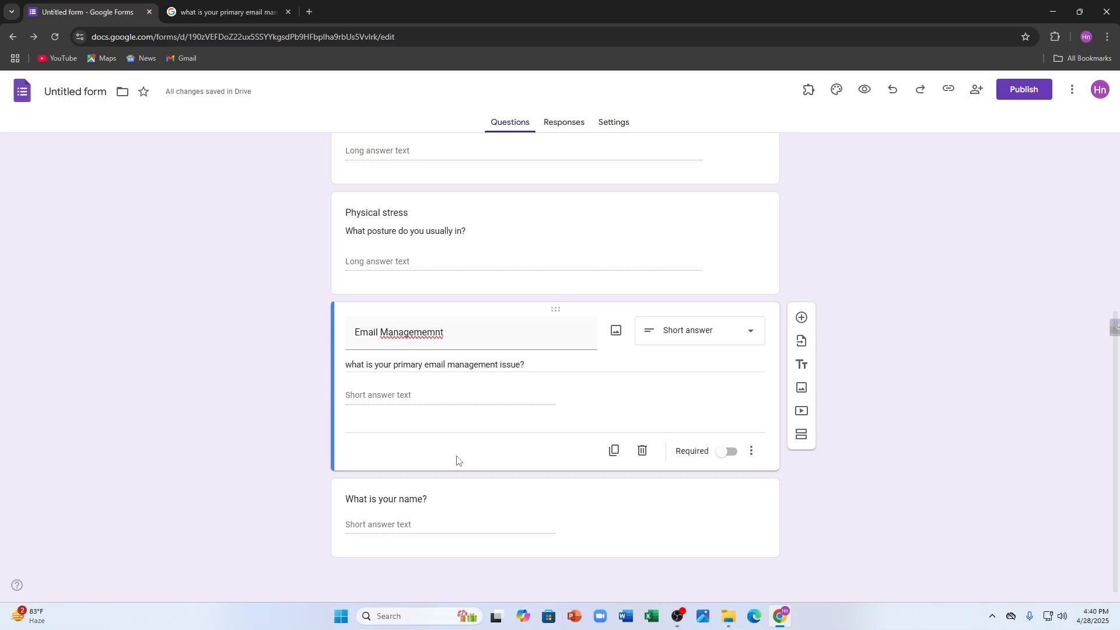
pyautogui.tripleClick(551, 368)
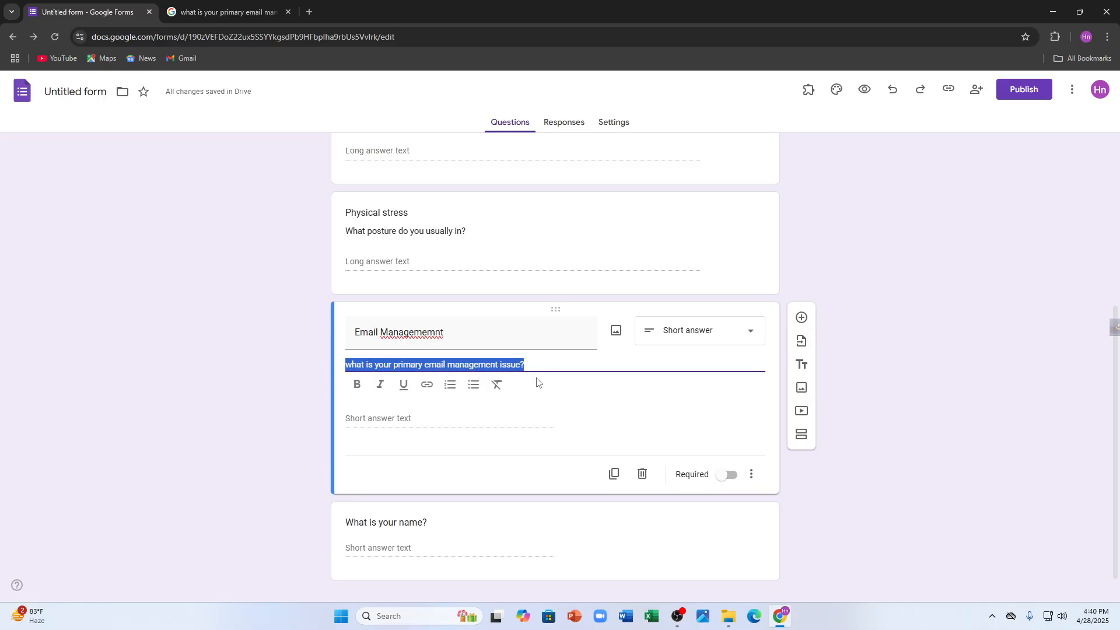
pyautogui.click(752, 476)
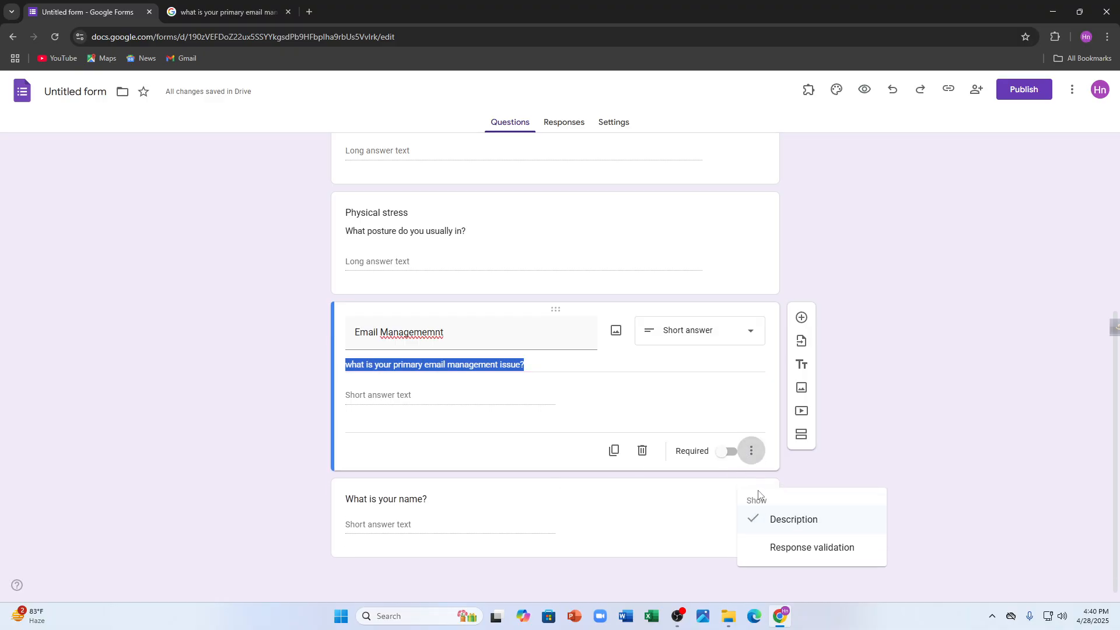
pyautogui.click(752, 452)
pyautogui.click(219, 323)
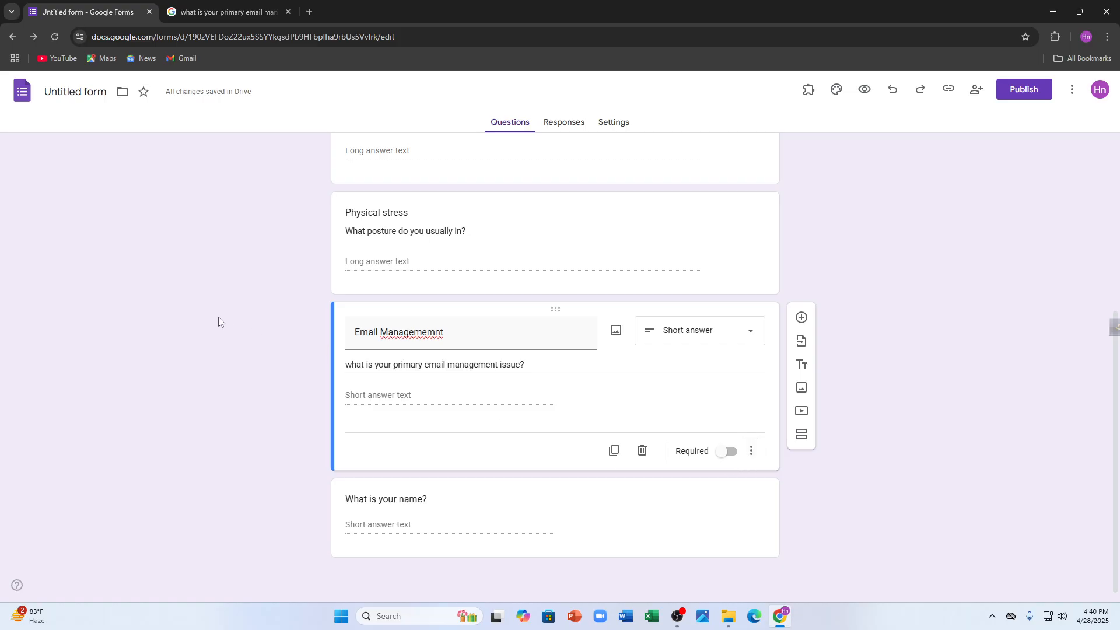
pyautogui.click(760, 449)
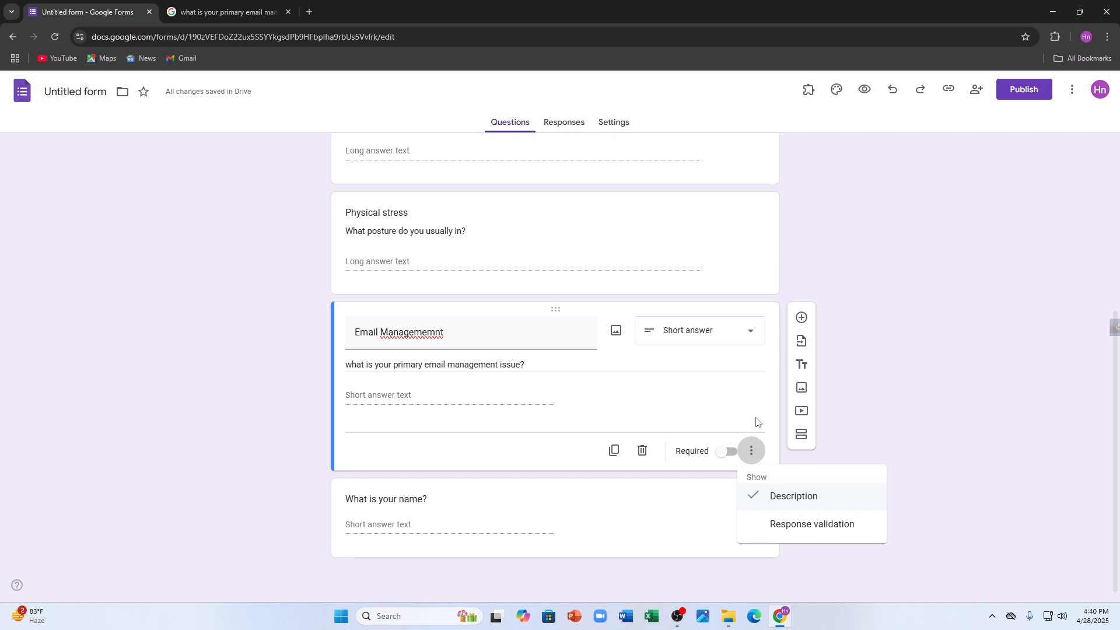
# Change the Email Managememnt question's answer type to Paragraph
pyautogui.click(722, 328)
pyautogui.click(717, 333)
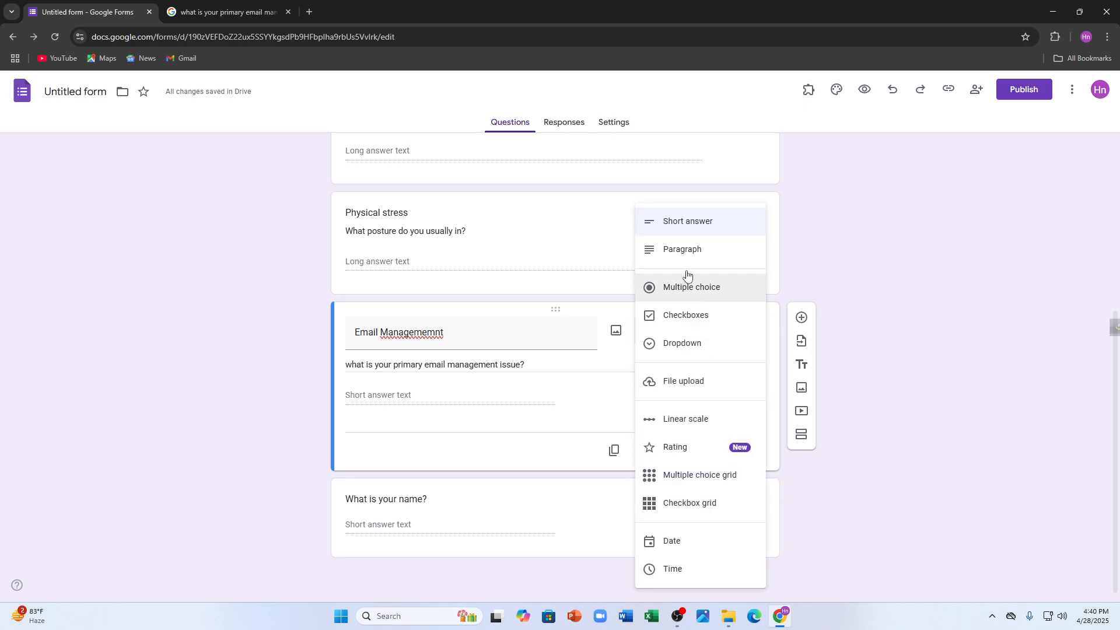
pyautogui.click(657, 251)
pyautogui.click(750, 446)
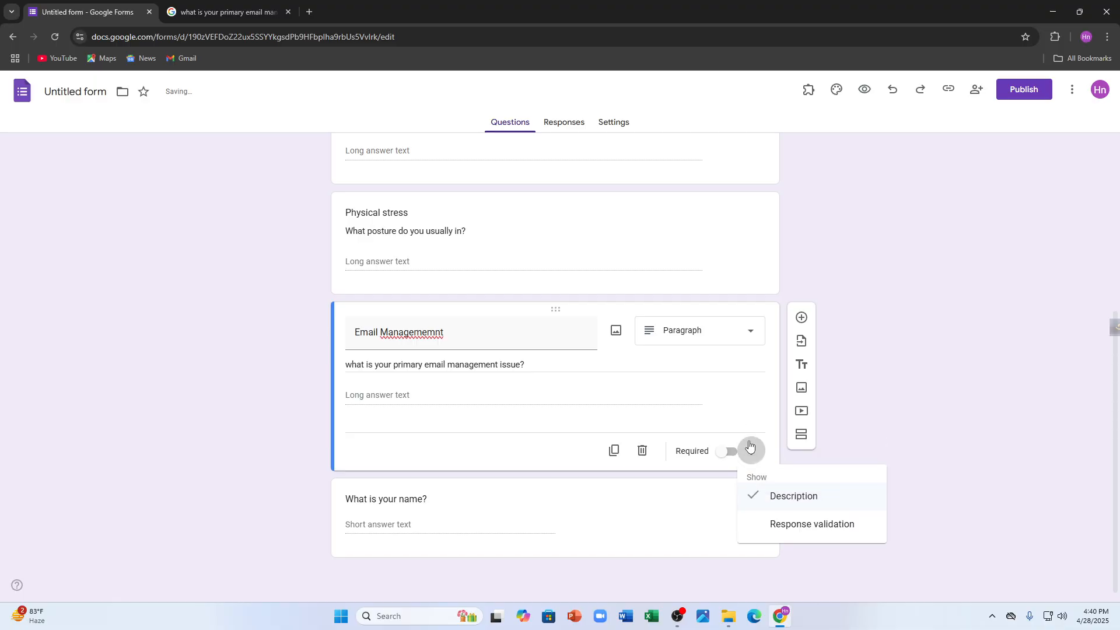
pyautogui.click(202, 387)
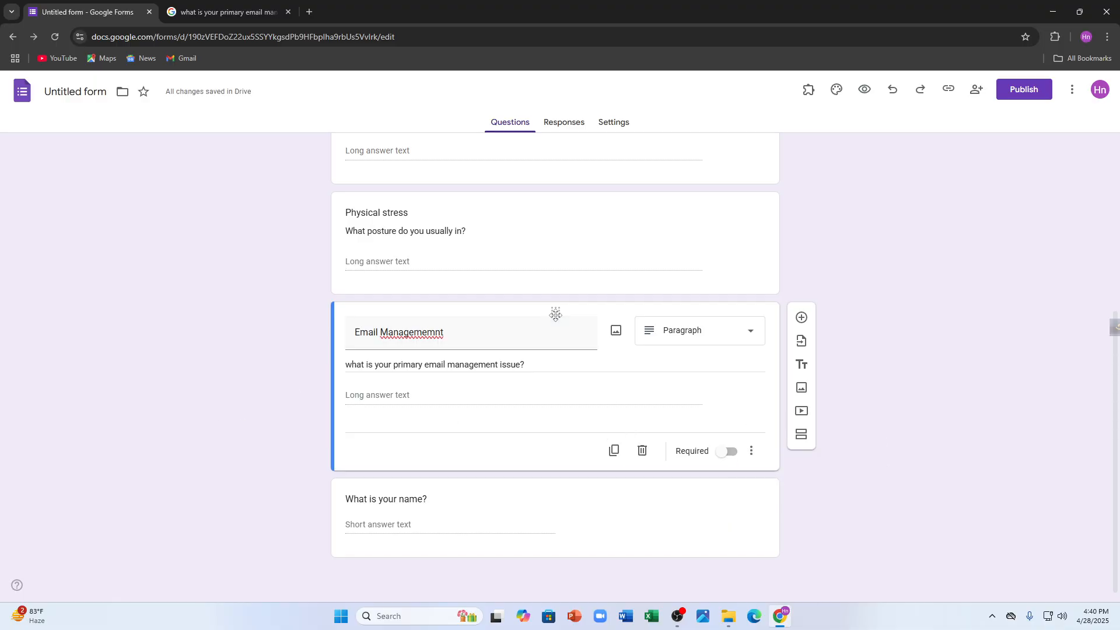
# Move the Email Managememnt question directly below the difficult-issue question and hide its description
pyautogui.moveTo(554, 311); pyautogui.dragTo(524, 354)
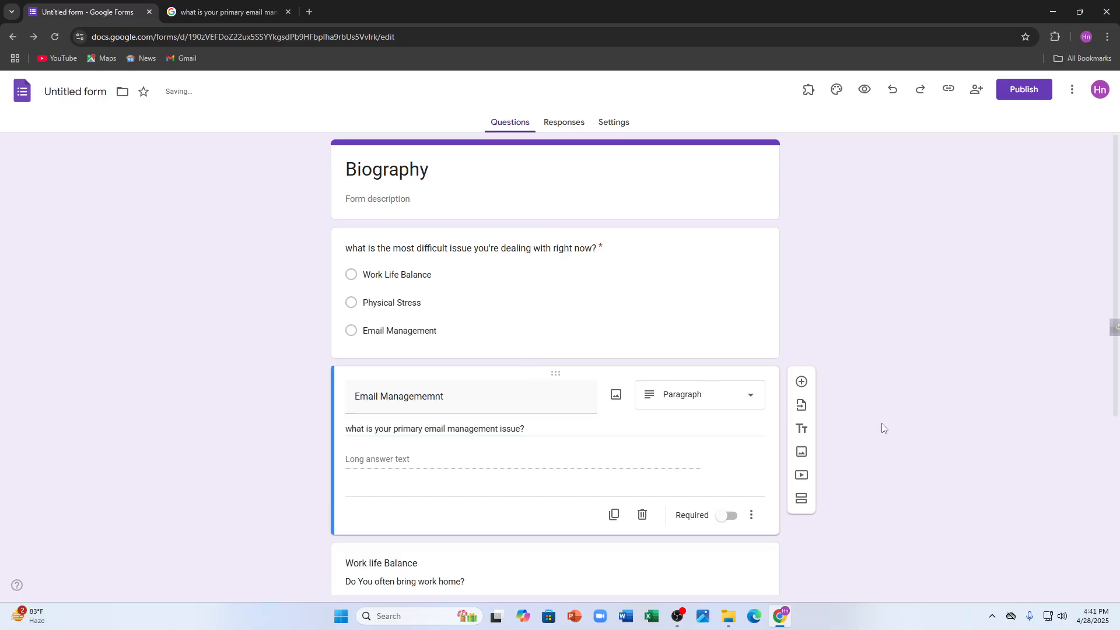
pyautogui.click(751, 515)
pyautogui.click(929, 364)
pyautogui.click(751, 515)
pyautogui.click(777, 538)
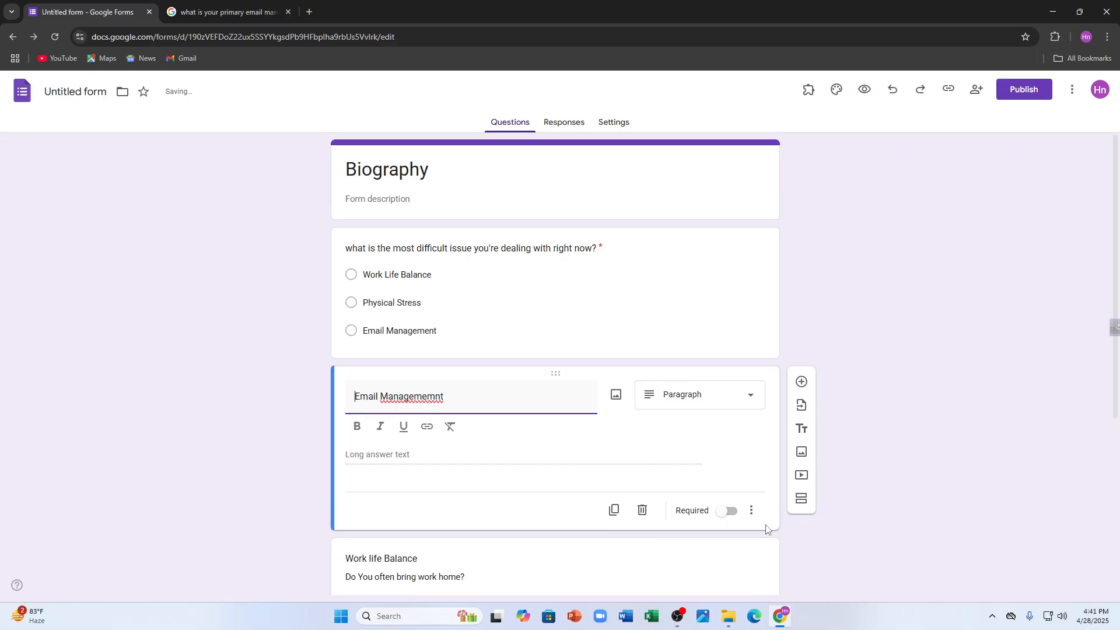
pyautogui.click(752, 513)
pyautogui.click(887, 349)
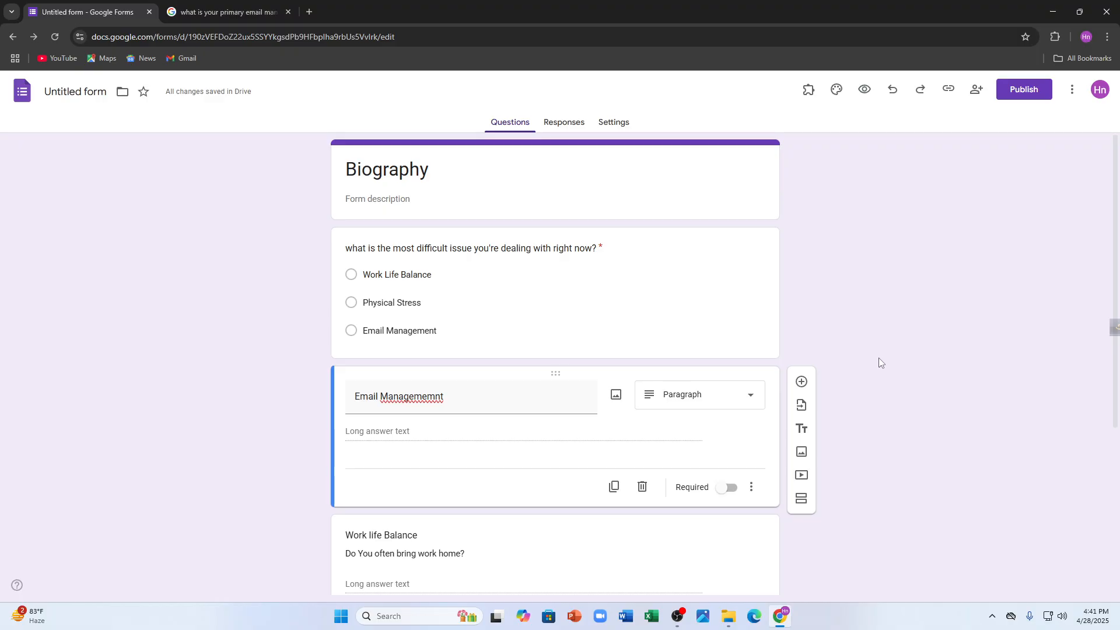
# Add a new section between the Email Managememnt and Work life Balance questions
pyautogui.scroll(-4, 724, 351)
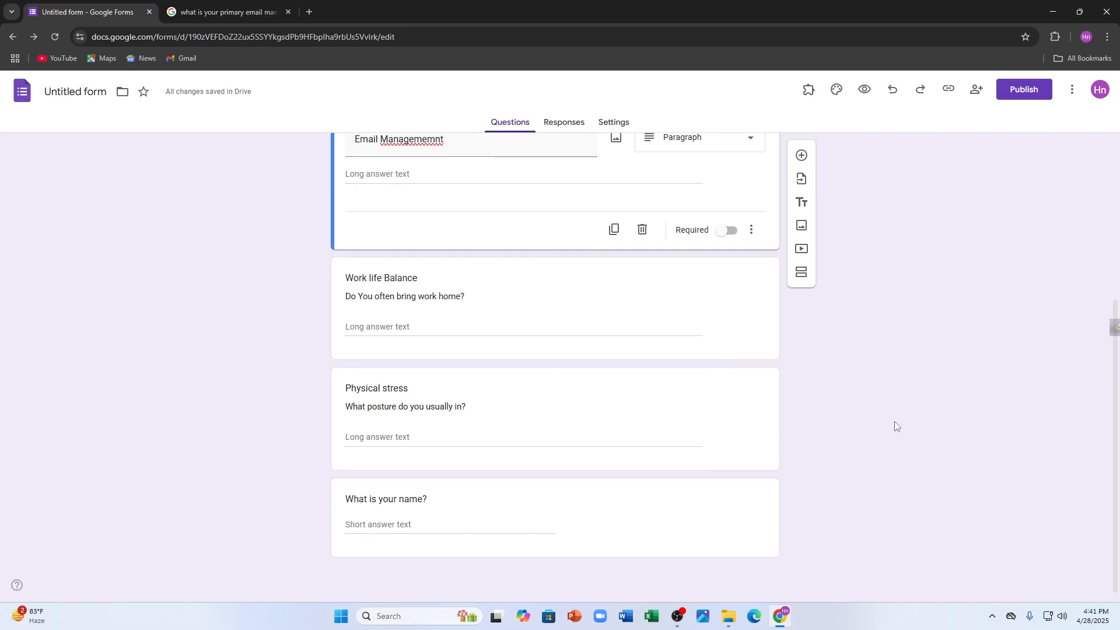
pyautogui.click(808, 276)
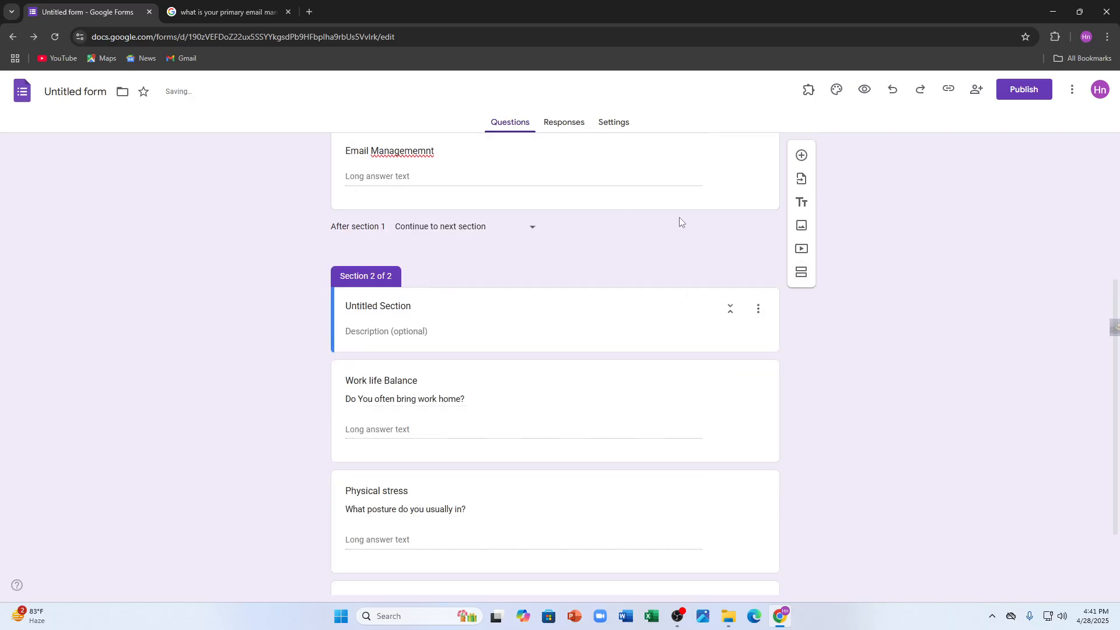
pyautogui.click(802, 226)
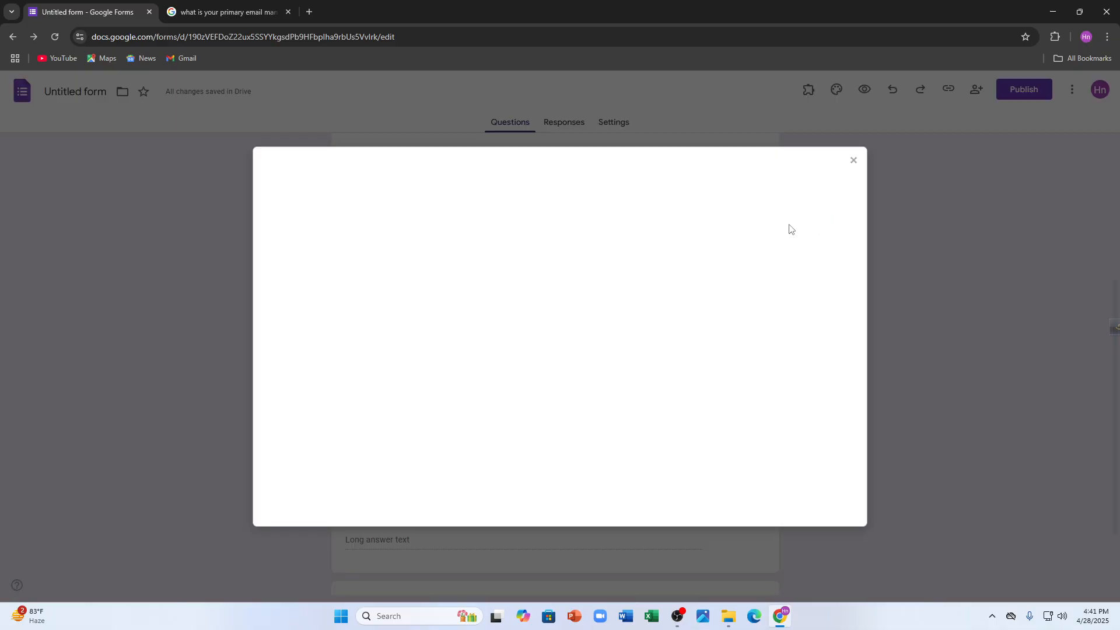
pyautogui.click(854, 166)
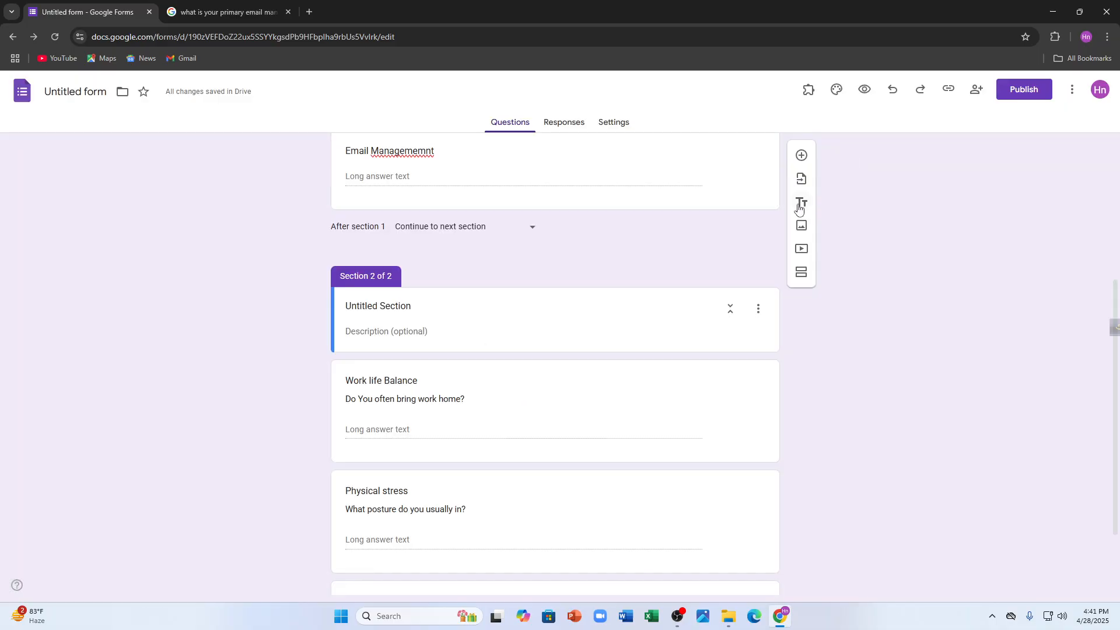
# Insert a blank title and description block at the start of section 2, above the Work life Balance question
pyautogui.click(801, 203)
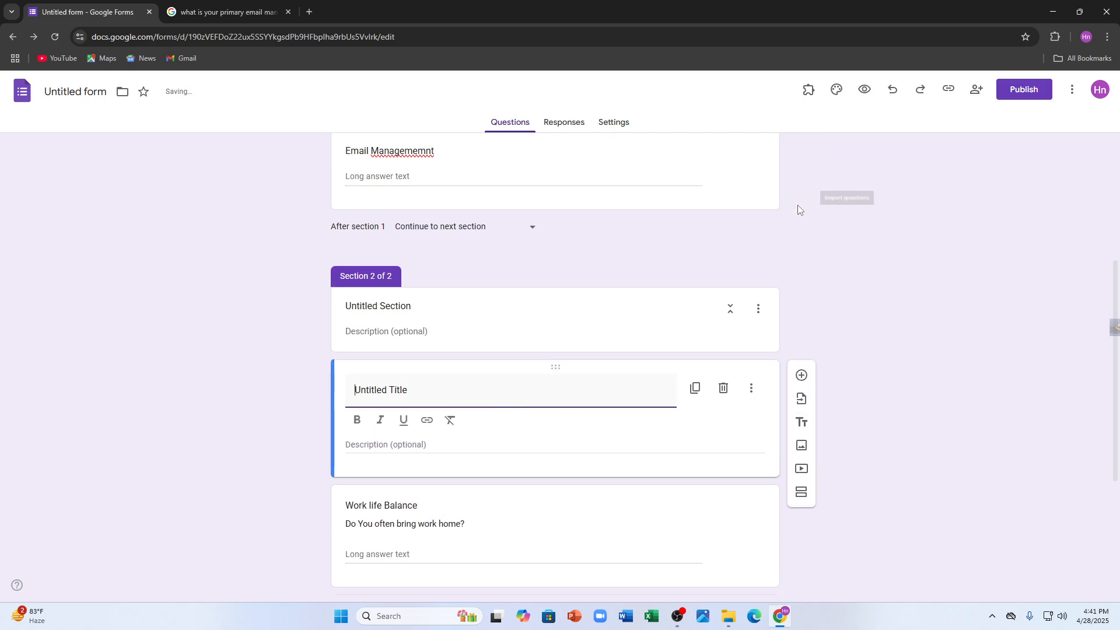
pyautogui.click(801, 400)
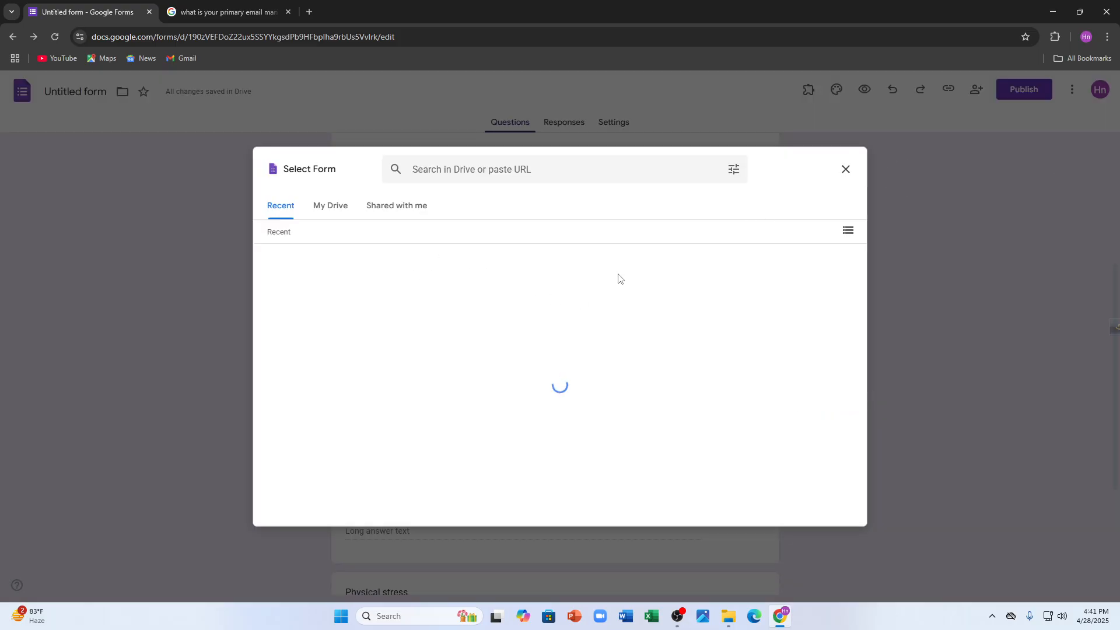
pyautogui.click(843, 170)
pyautogui.scroll(-3, 570, 425)
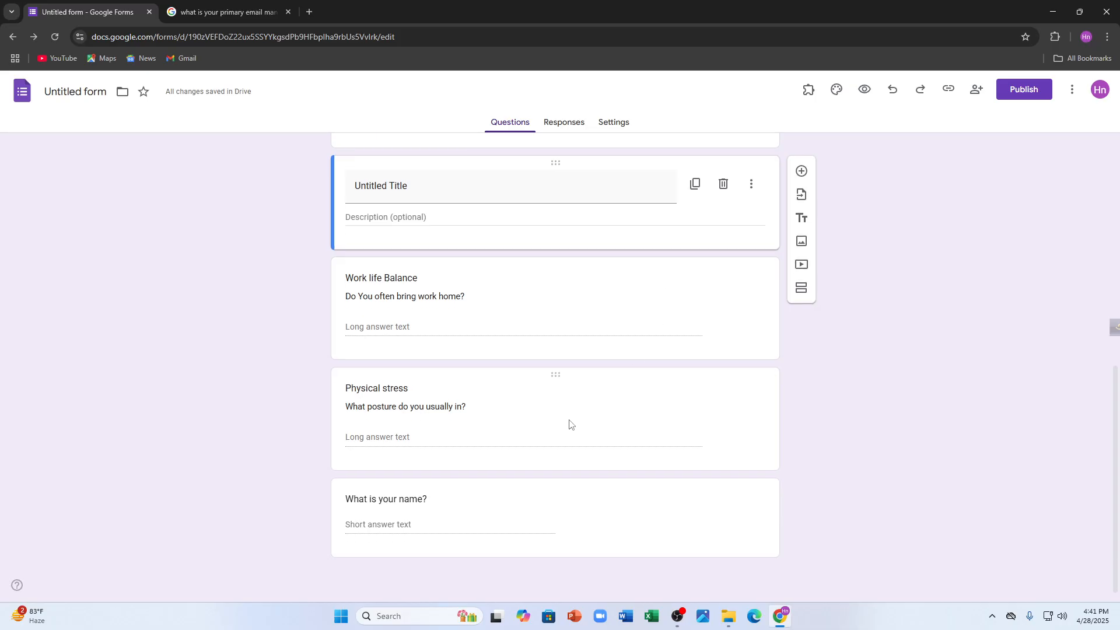
# Open the publishing options for the form
pyautogui.click(1074, 93)
pyautogui.click(1032, 92)
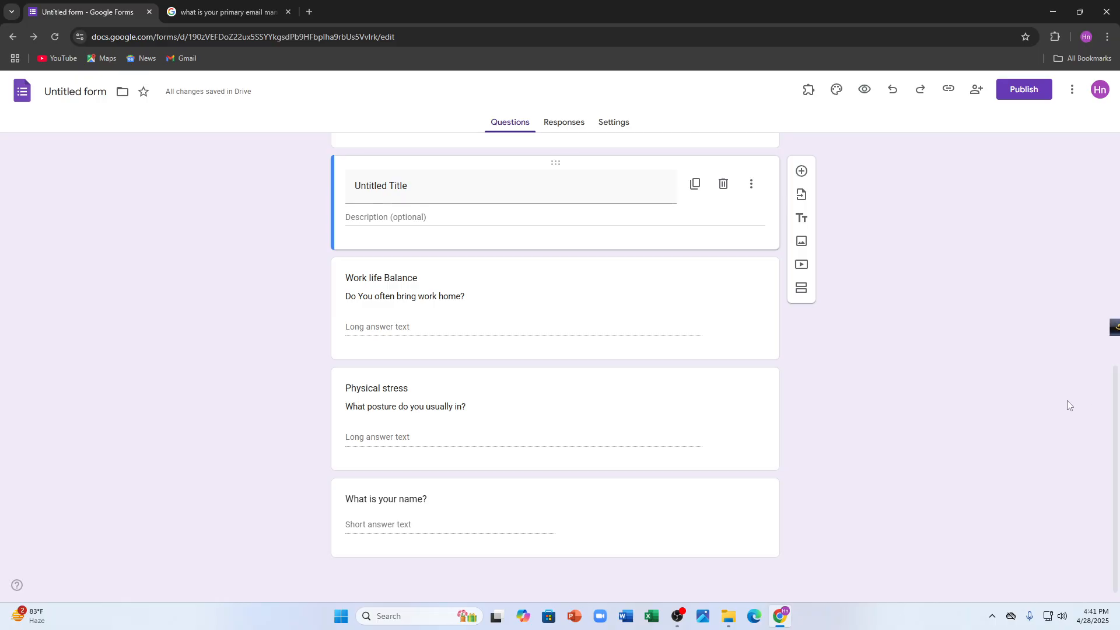
pyautogui.click(1024, 91)
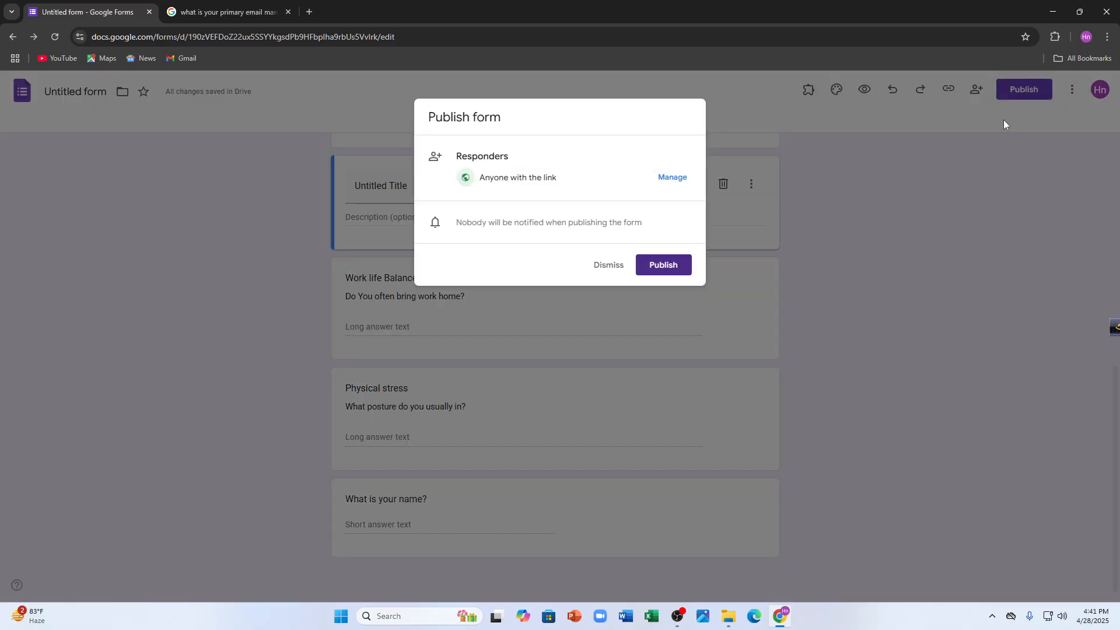